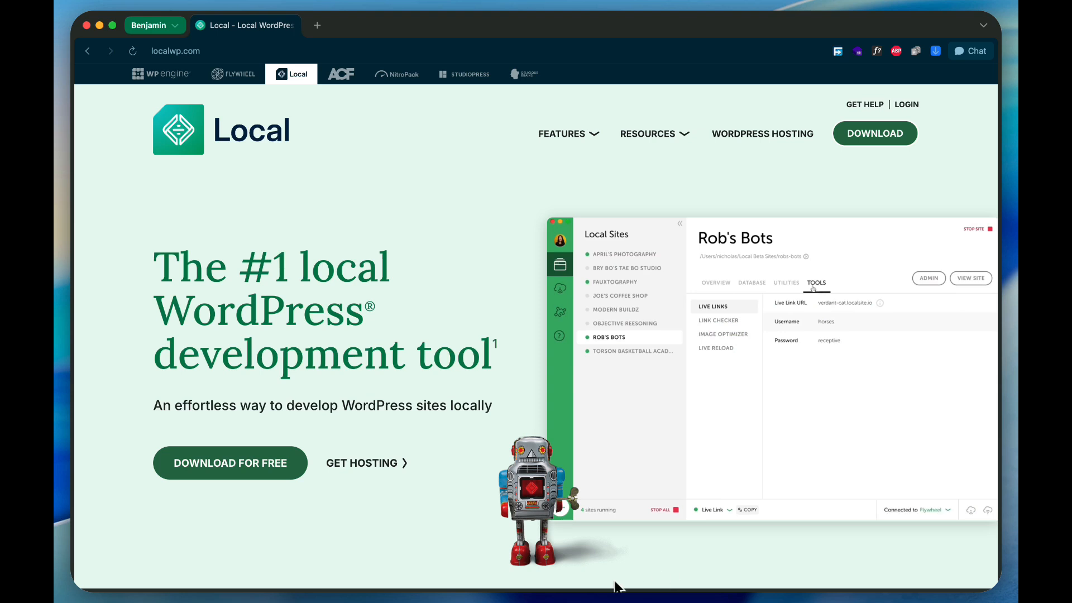
# Open the free download form for Local and examine its platform and organization type choices.
pyautogui.click(243, 474)
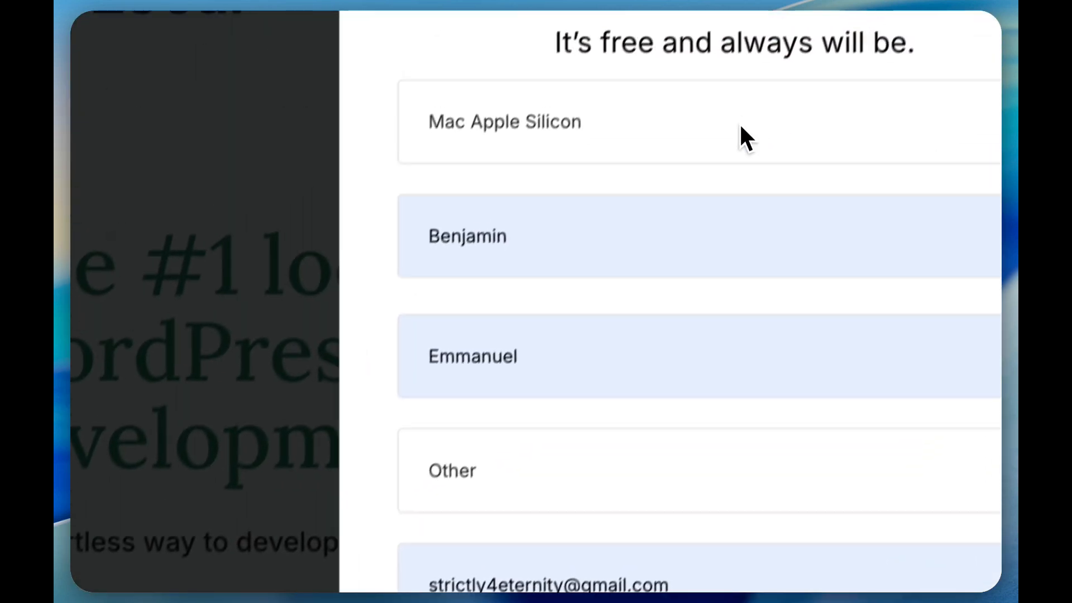
pyautogui.click(739, 122)
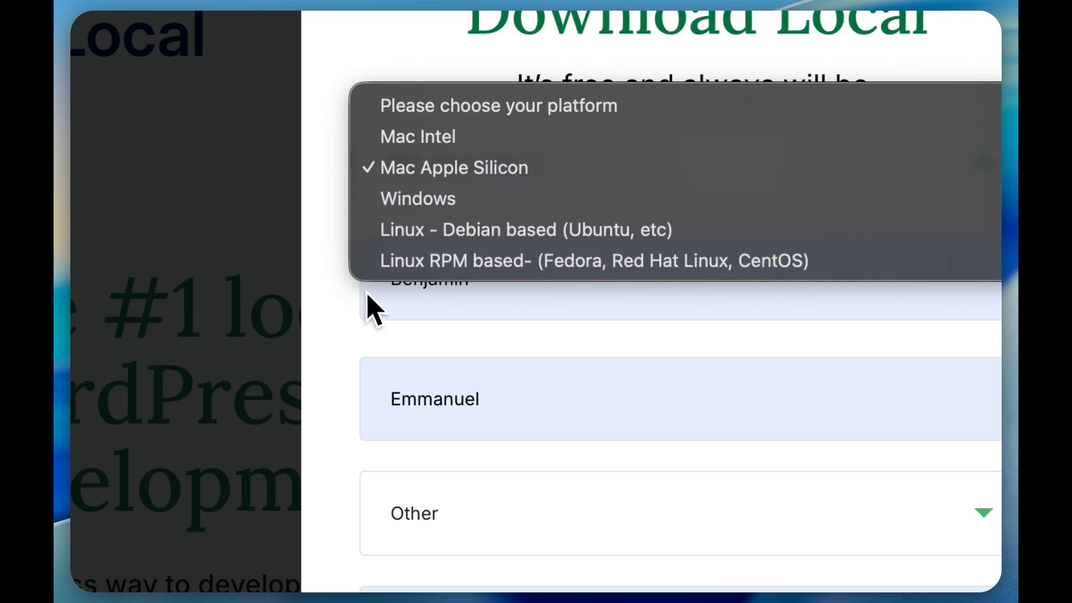
pyautogui.click(340, 346)
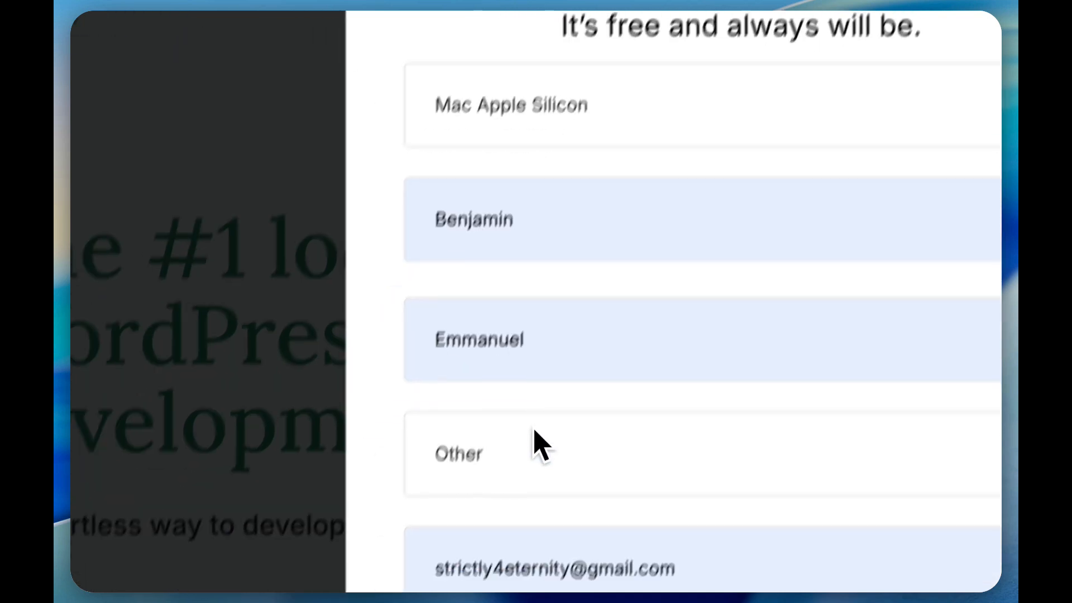
pyautogui.click(495, 511)
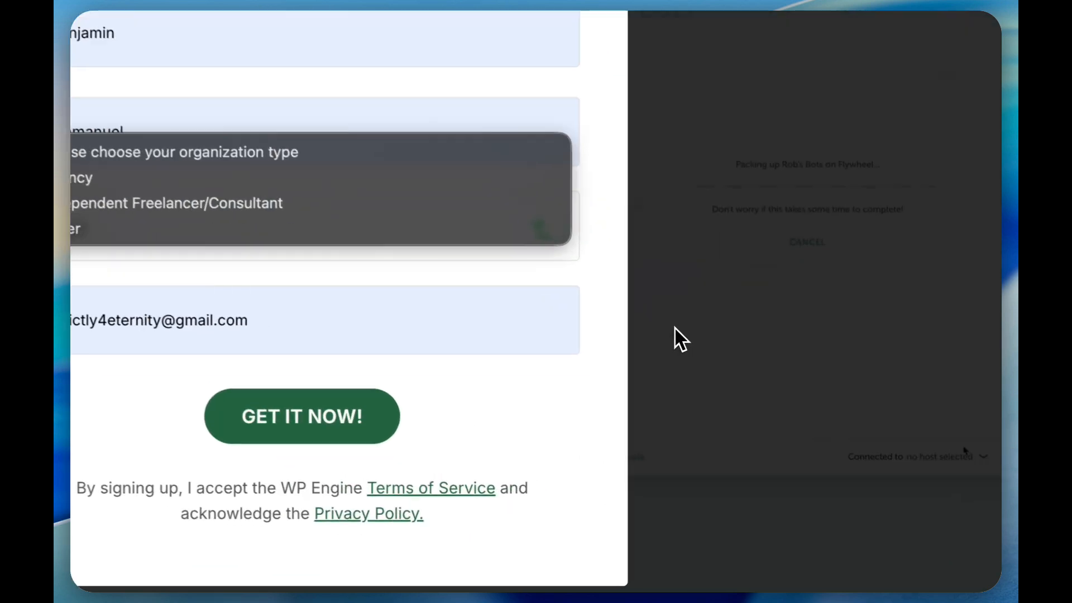
pyautogui.click(674, 327)
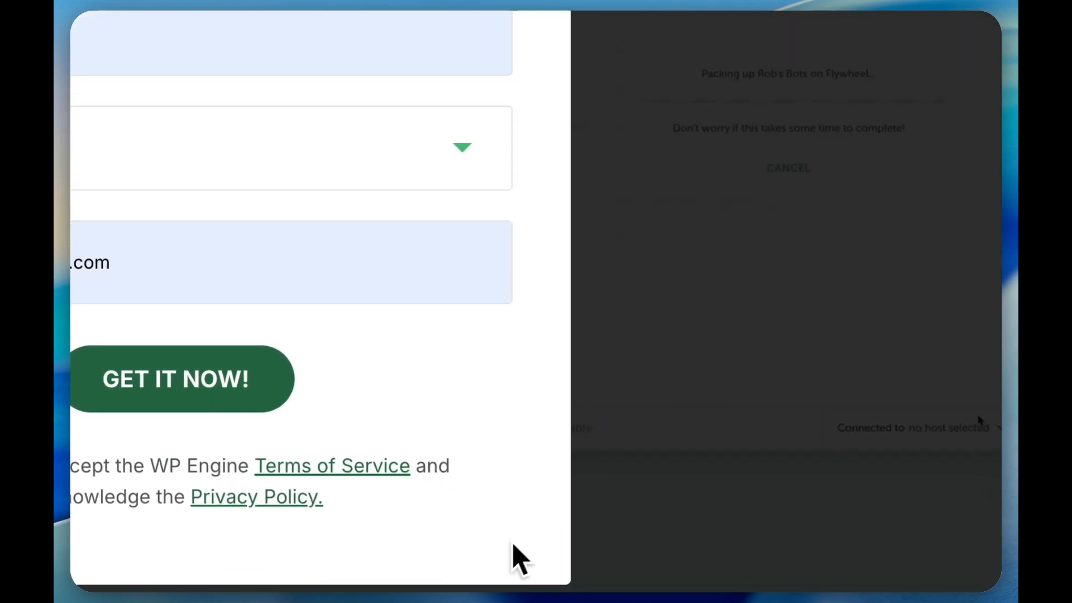
# Switch to the Local app and start setting up a site with the Create a new site option.
pyautogui.click(537, 571)
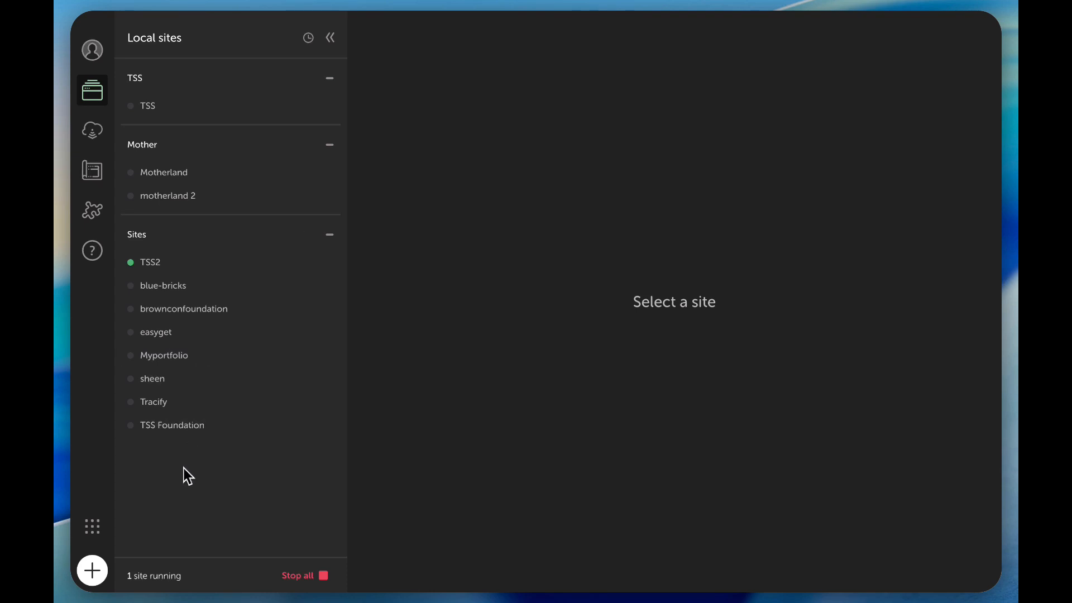
pyautogui.click(93, 571)
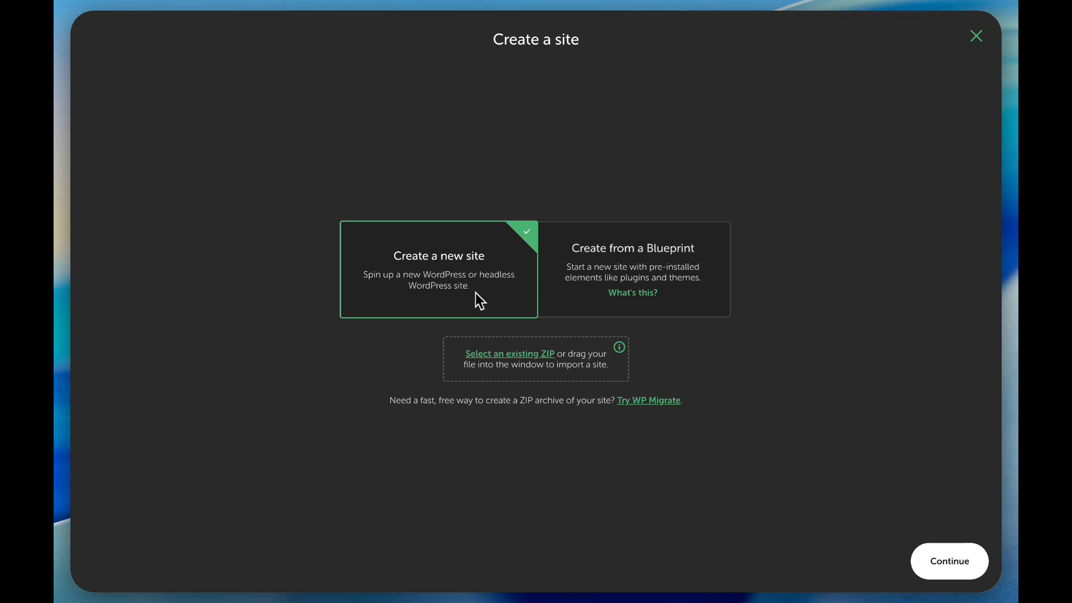
pyautogui.click(949, 561)
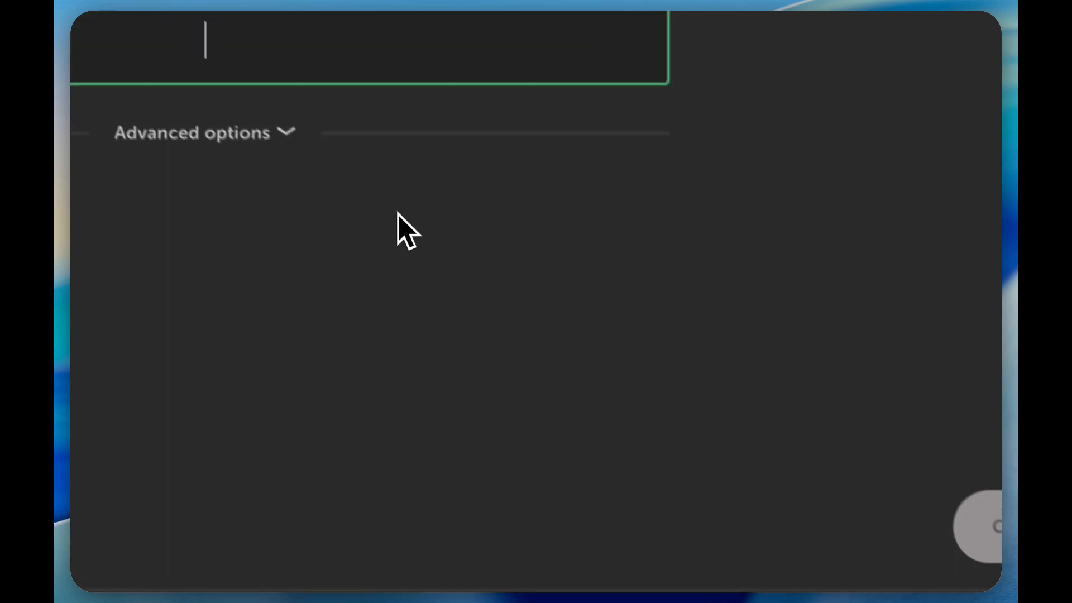
# Name the new site testground.
pyautogui.write('tes')
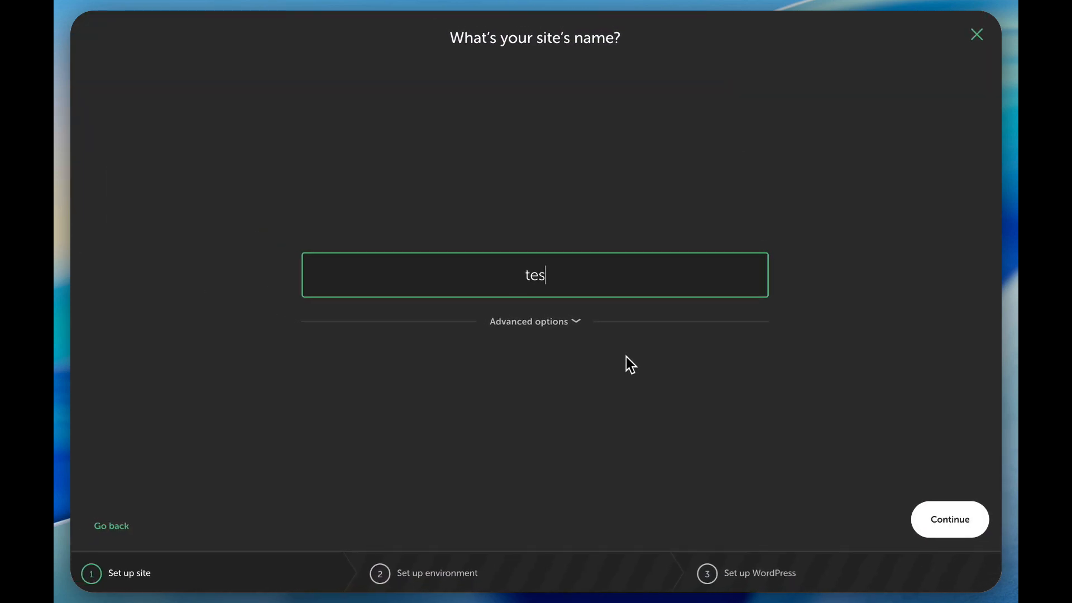
pyautogui.write('tgriund')
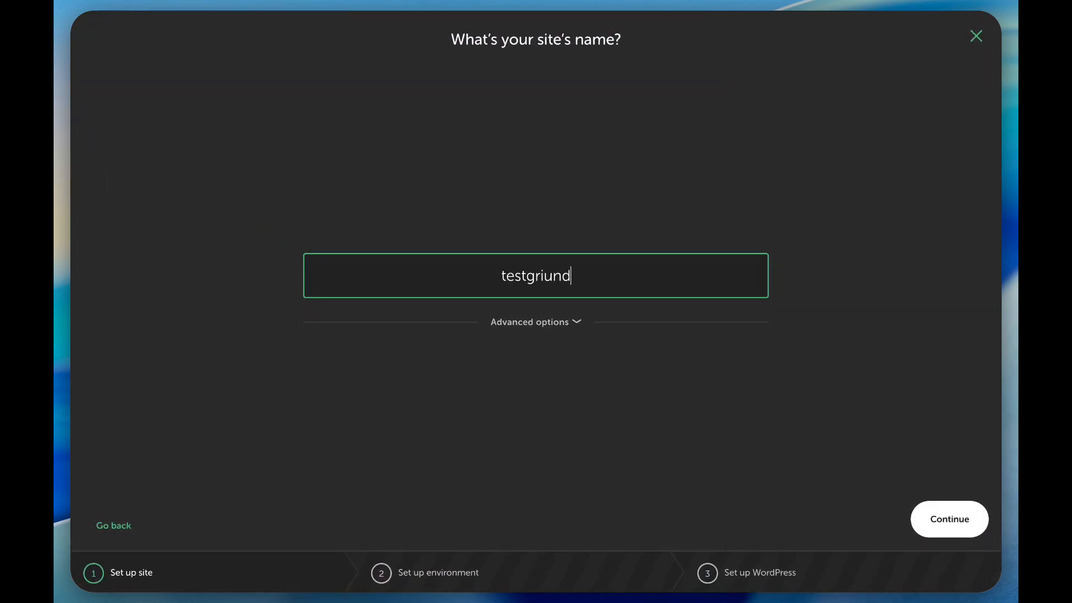
pyautogui.press('BackSpace')
pyautogui.press('BackSpace')
pyautogui.press('BackSpace')
pyautogui.press('BackSpace')
pyautogui.write('ound')
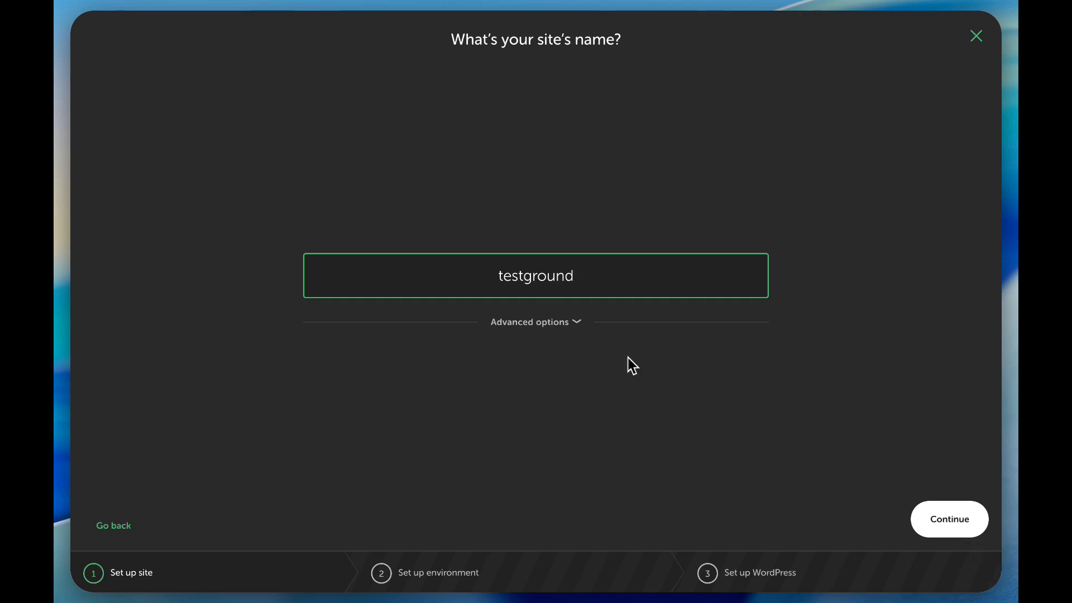
# Try the endings .co, .ng and .gh for the local site domain, and restore testground.local.
pyautogui.click(618, 313)
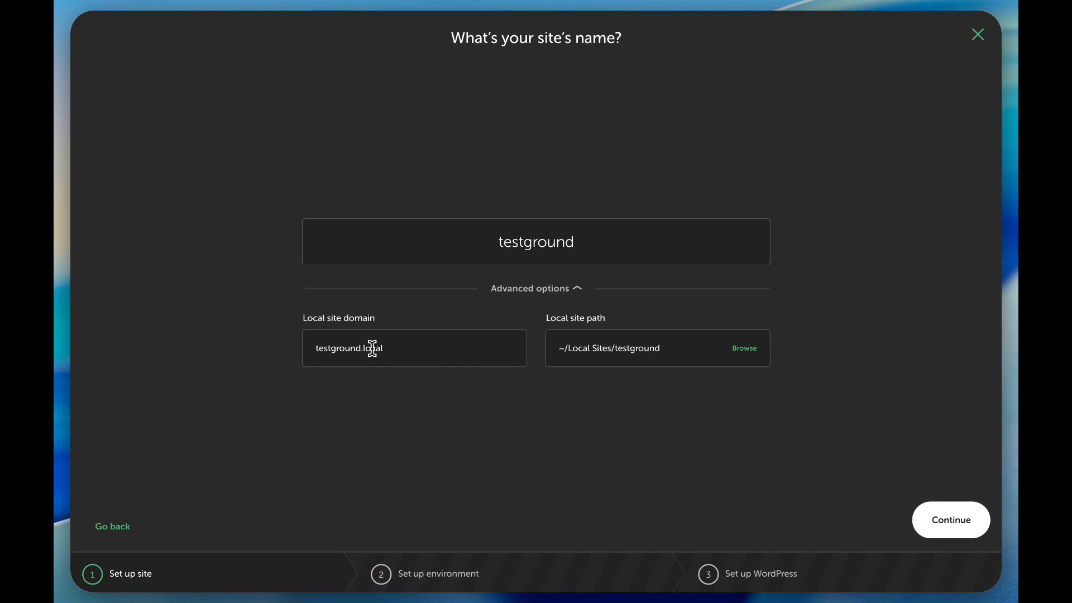
pyautogui.click(406, 347)
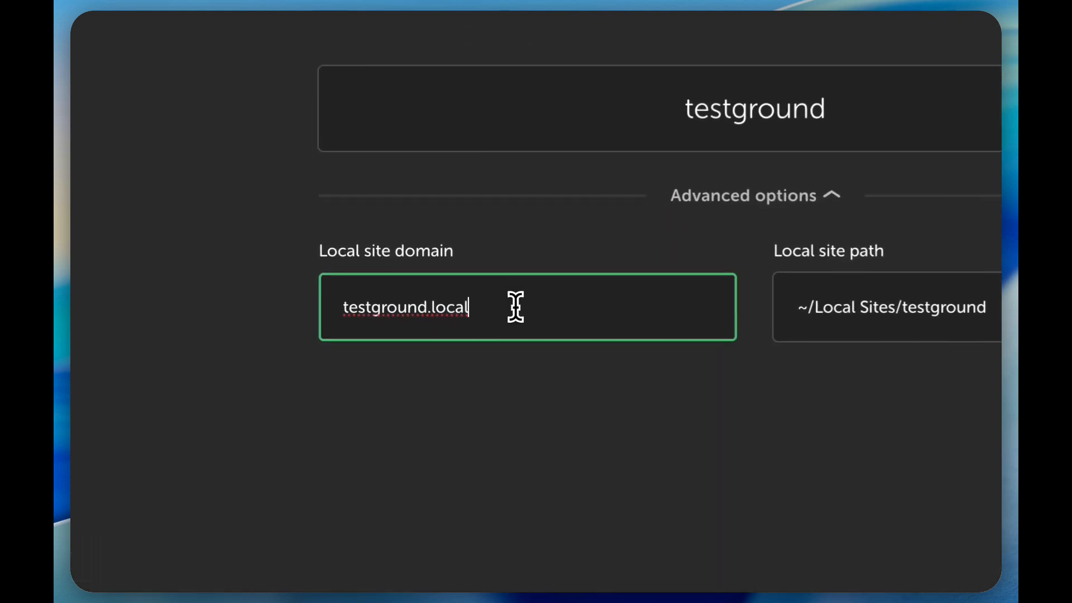
pyautogui.press('BackSpace')
pyautogui.press('BackSpace')
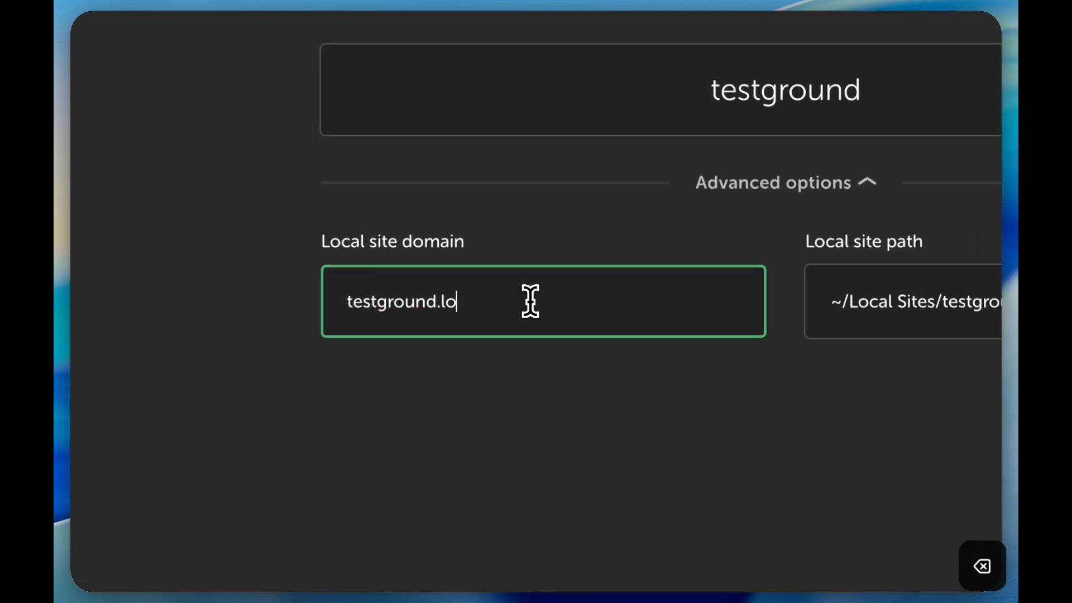
pyautogui.press('BackSpace')
pyautogui.press('BackSpace')
pyautogui.press('BackSpace')
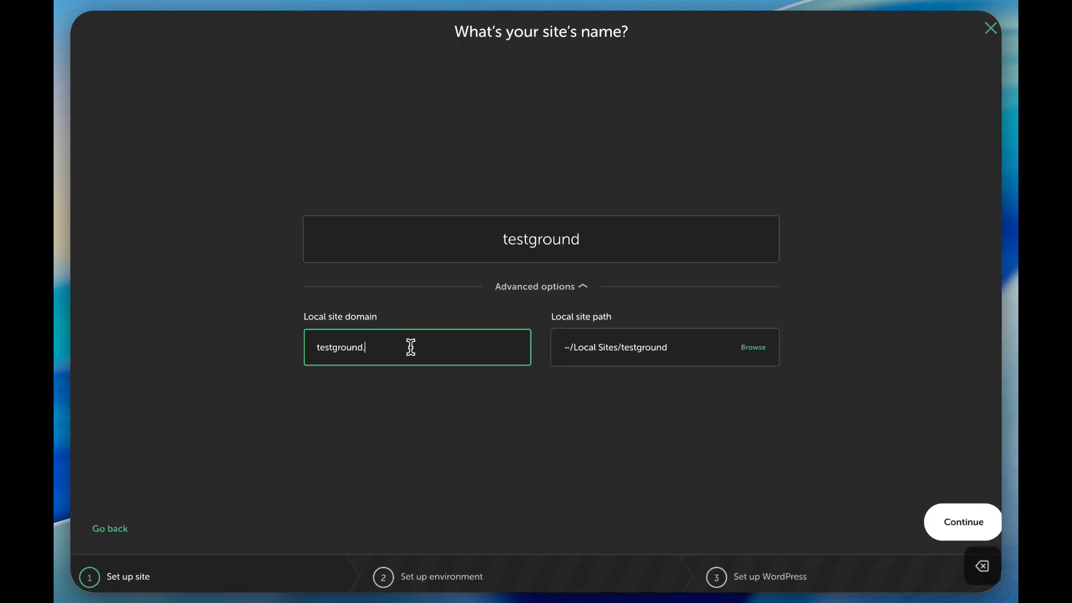
pyautogui.write('.co')
pyautogui.press('BackSpace')
pyautogui.press('BackSpace')
pyautogui.press('BackSpace')
pyautogui.write('.n')
pyautogui.write('g')
pyautogui.press('BackSpace')
pyautogui.press('BackSpace')
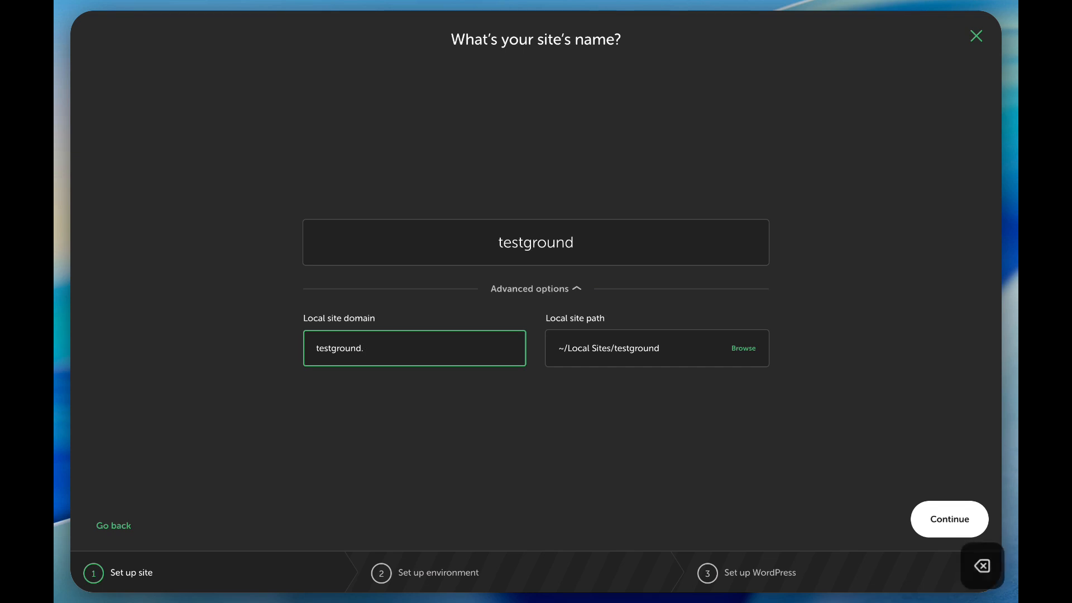
pyautogui.write('gh')
pyautogui.press('BackSpace')
pyautogui.press('BackSpace')
pyautogui.press('BackSpace')
pyautogui.write('.local')
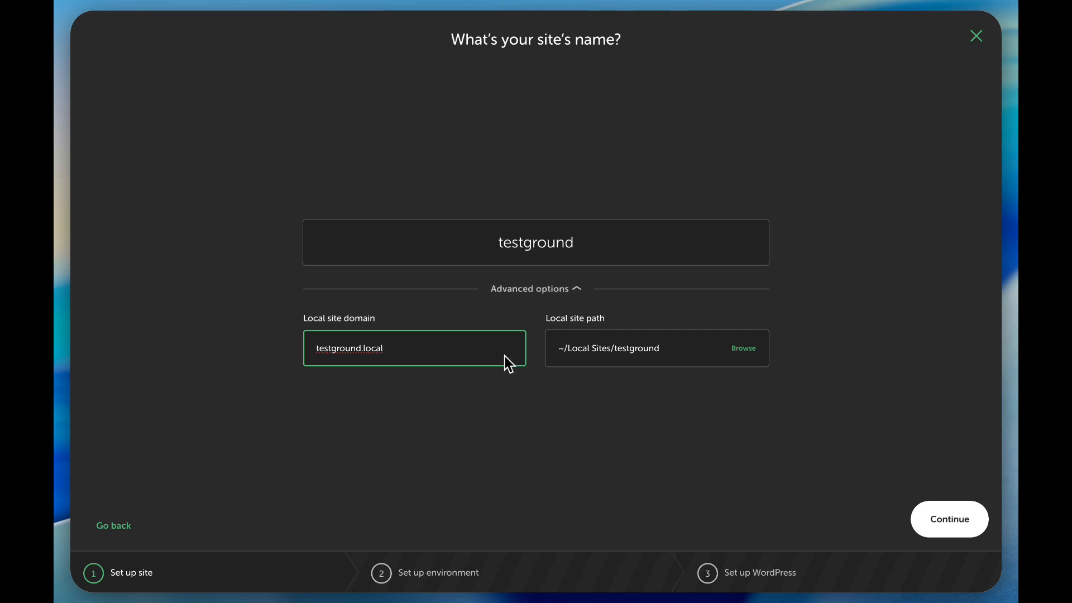
# Proceed to the environment setup, choose the Custom environment, and set the PHP version to 8.4.10.
pyautogui.click(957, 531)
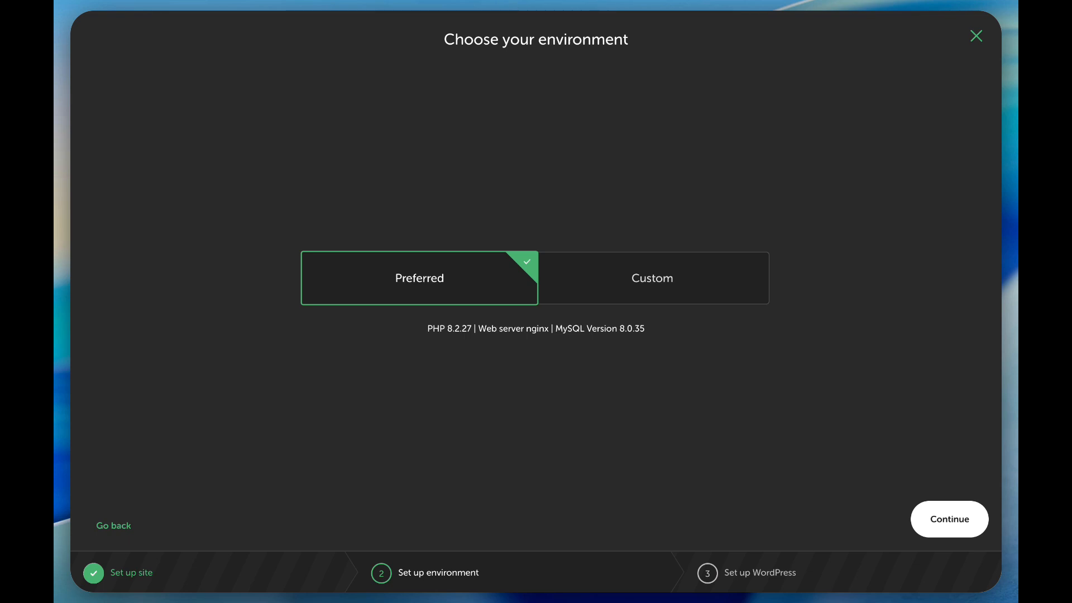
pyautogui.click(588, 296)
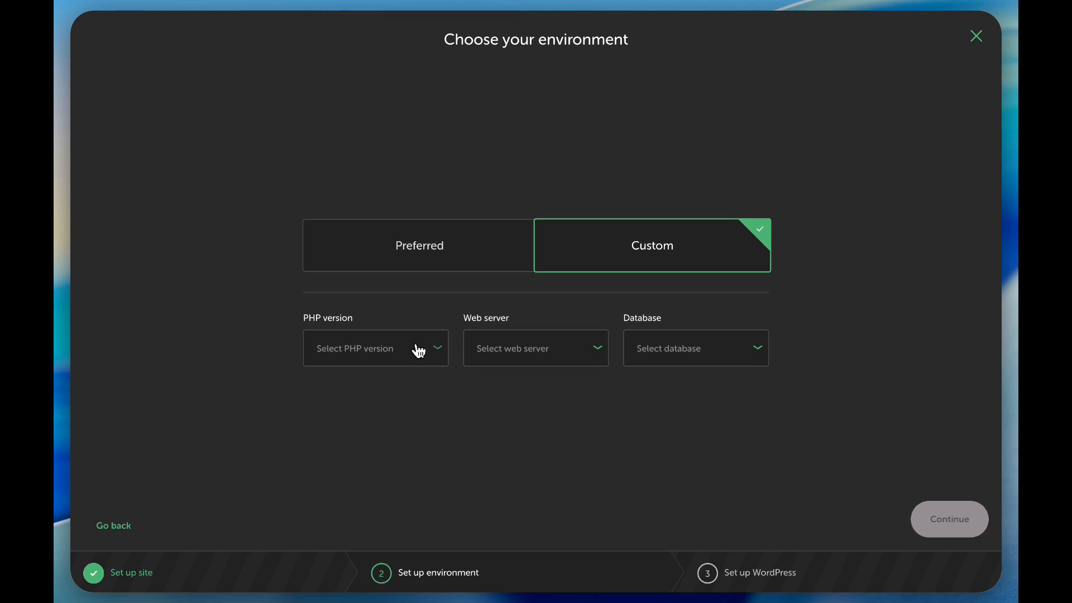
pyautogui.click(418, 351)
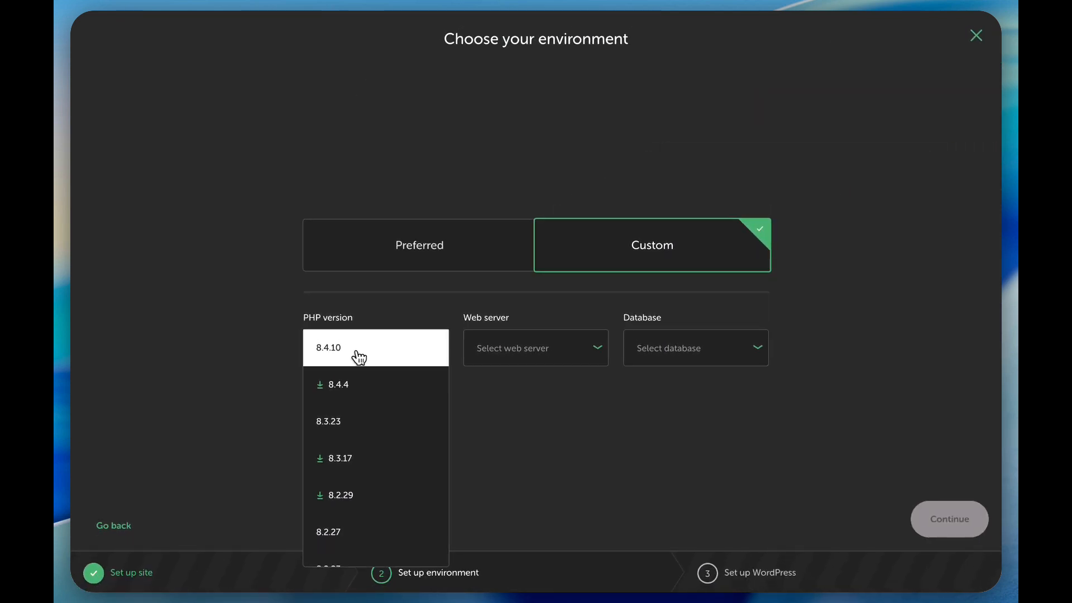
pyautogui.scroll(-1, 350, 491)
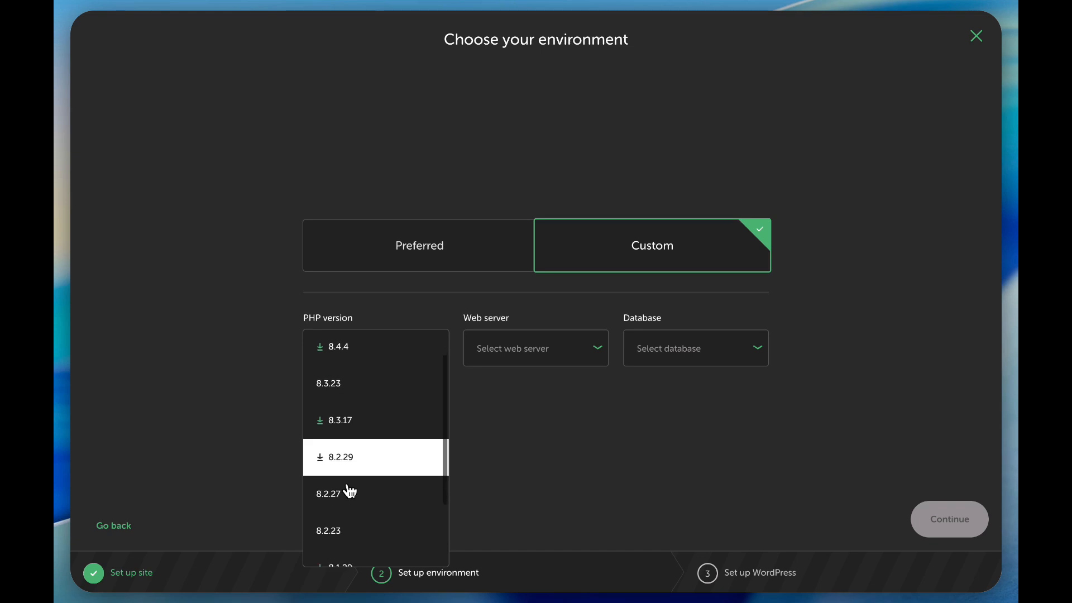
pyautogui.scroll(-1, 350, 491)
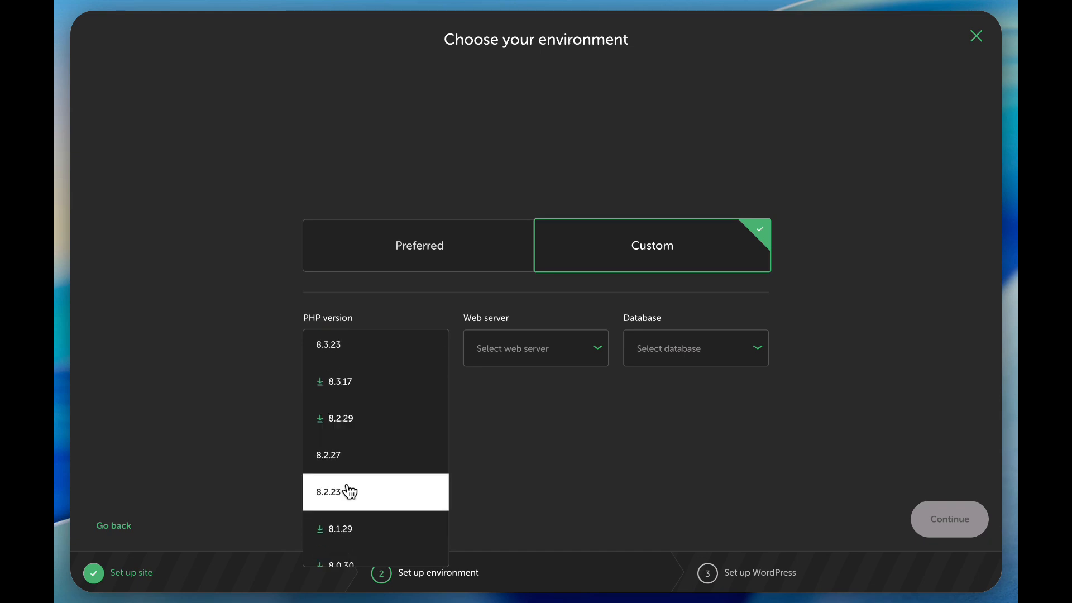
pyautogui.scroll(2, 350, 491)
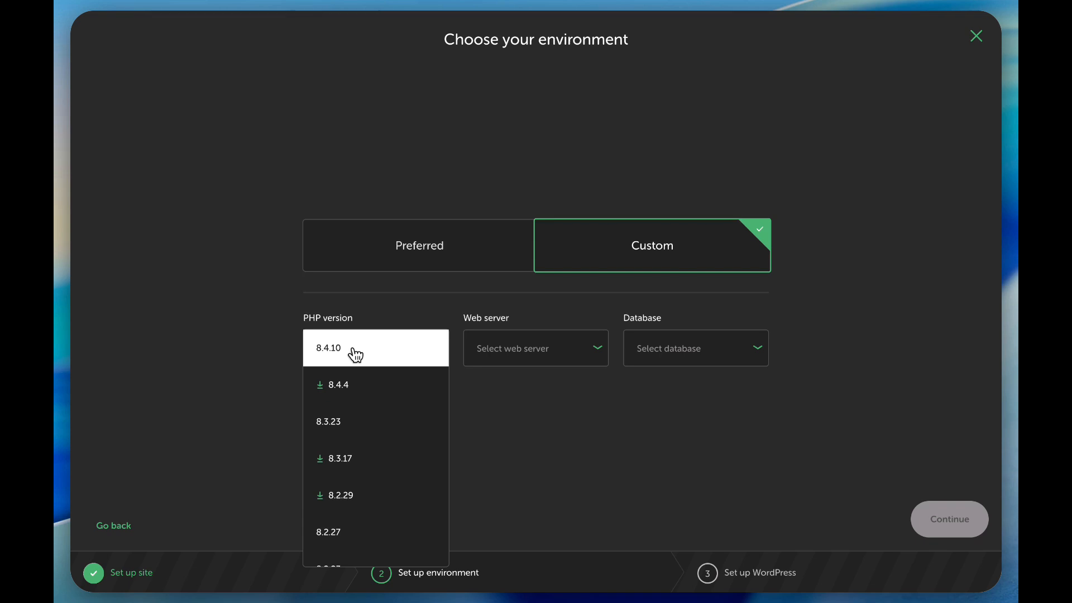
pyautogui.click(421, 356)
# Set the web server to nginx 1.26.1 and the database to MySQL 8.0.35, and proceed to the WordPress setup.
pyautogui.click(571, 361)
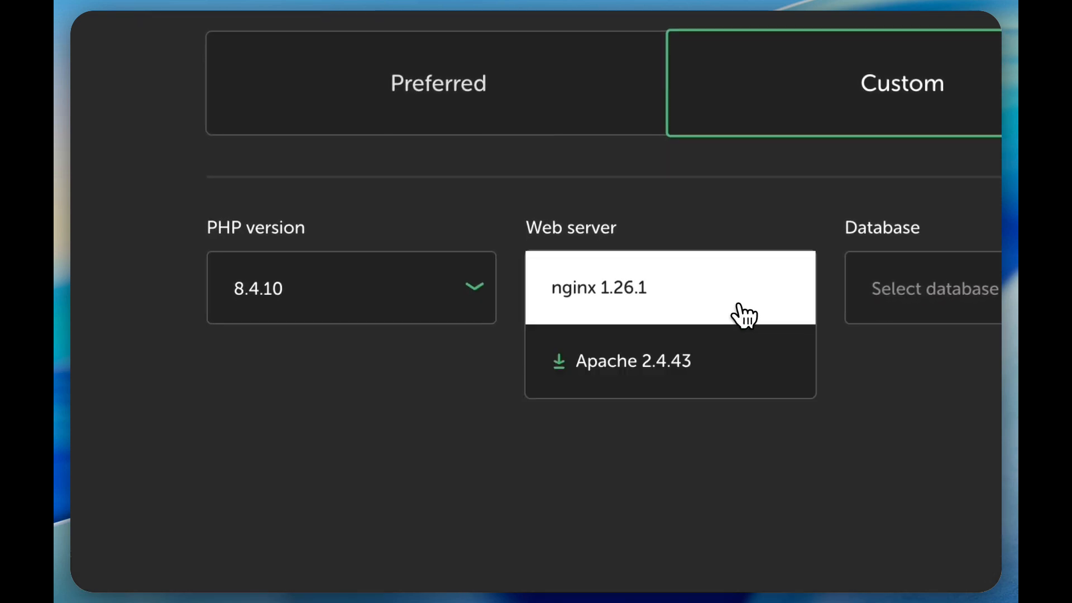
pyautogui.click(677, 292)
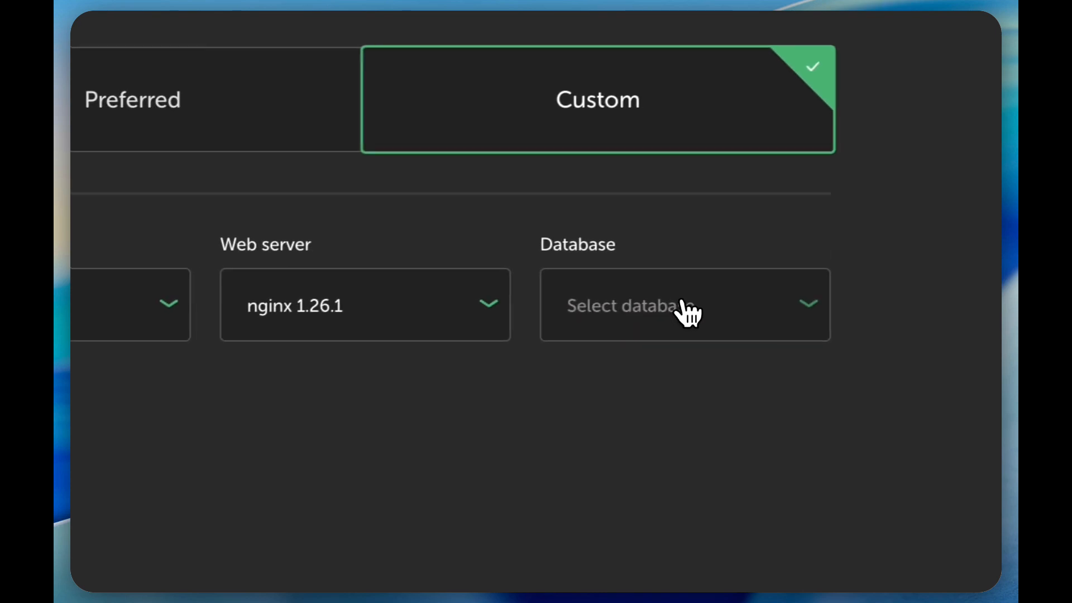
pyautogui.click(988, 296)
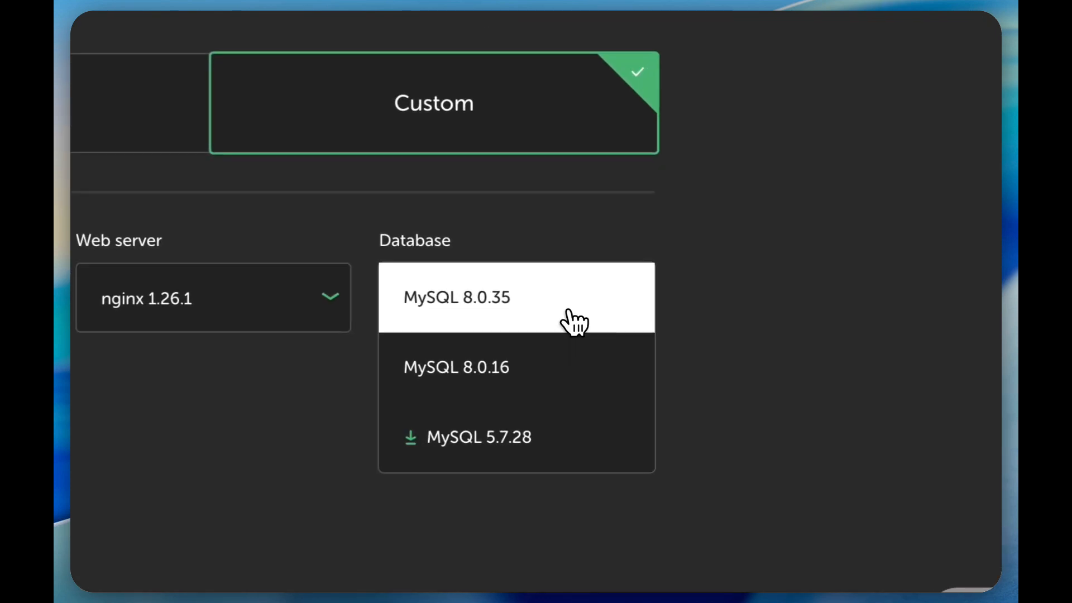
pyautogui.click(574, 322)
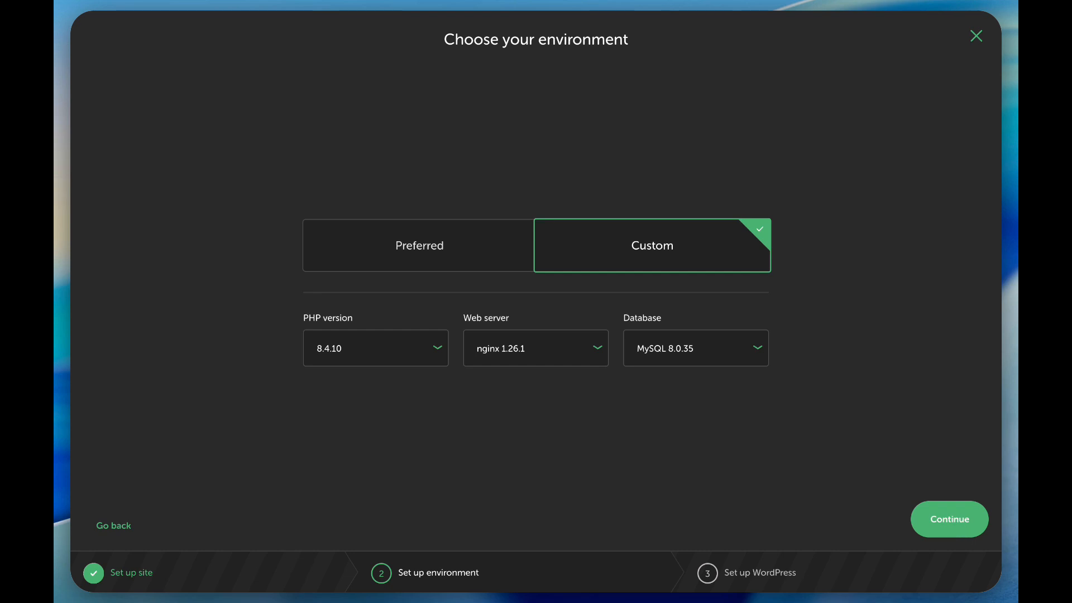
pyautogui.click(944, 520)
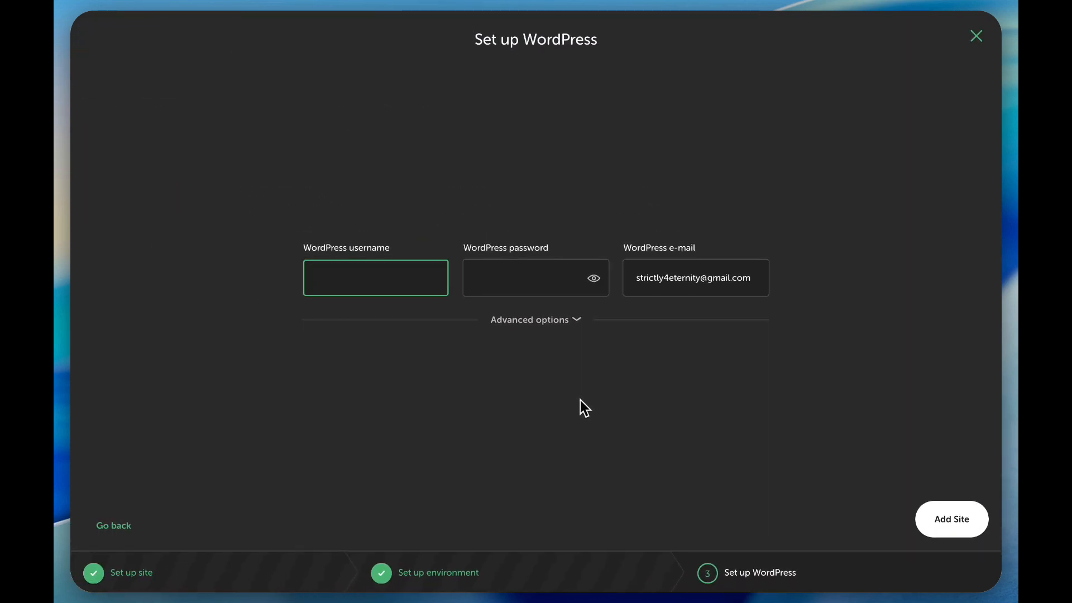
# Set the WordPress username to admin, enter the WordPress password, and add the site.
pyautogui.write('admin')
pyautogui.press('Tab')
pyautogui.write('•••••')
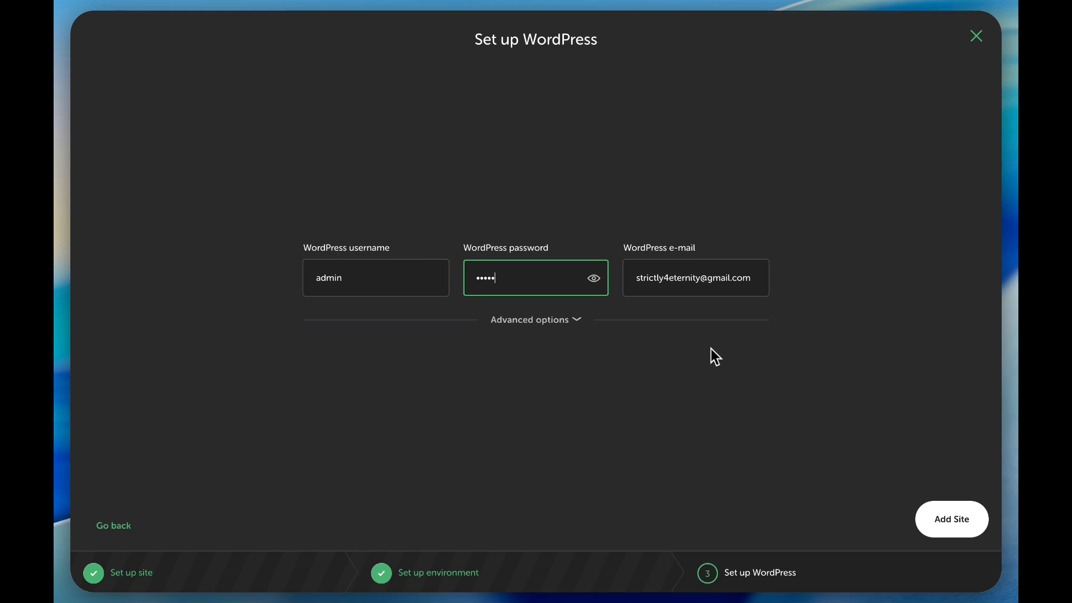
pyautogui.click(959, 530)
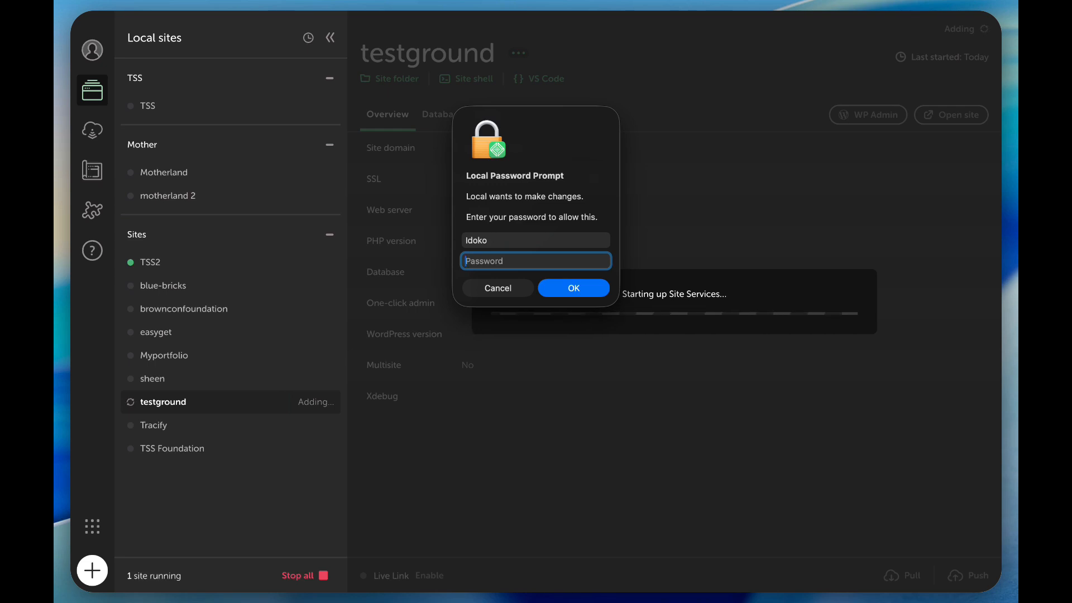
# Enter the computer account password in the Local Password Prompt to allow the changes.
pyautogui.write('•••••')
pyautogui.press('BackSpace')
pyautogui.press('Return')
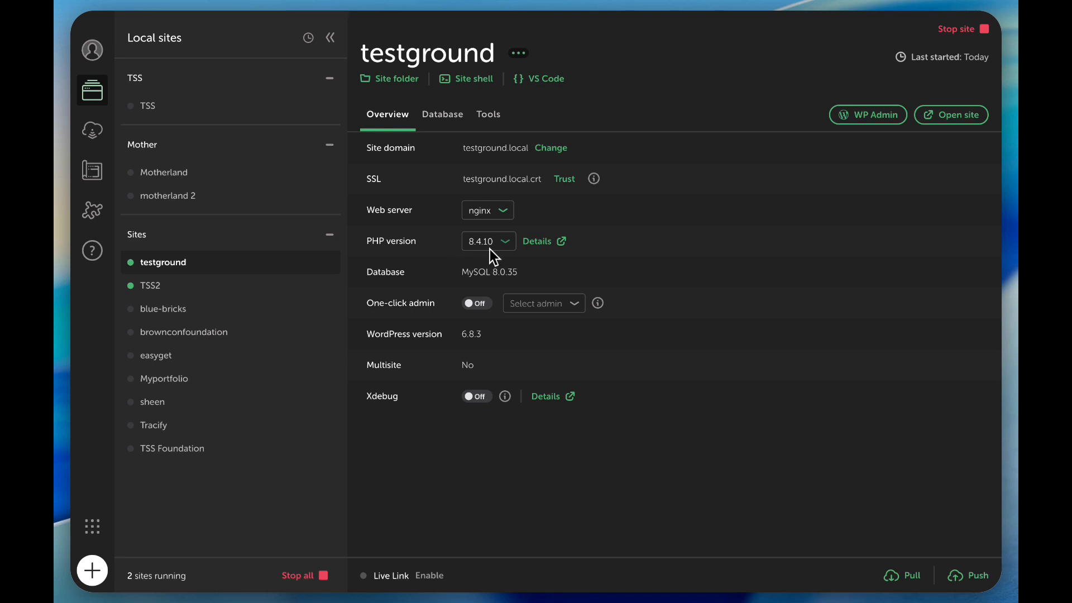
# Check the PHP versions offered for testground, and open the site in the browser to look over its homepage.
pyautogui.click(492, 245)
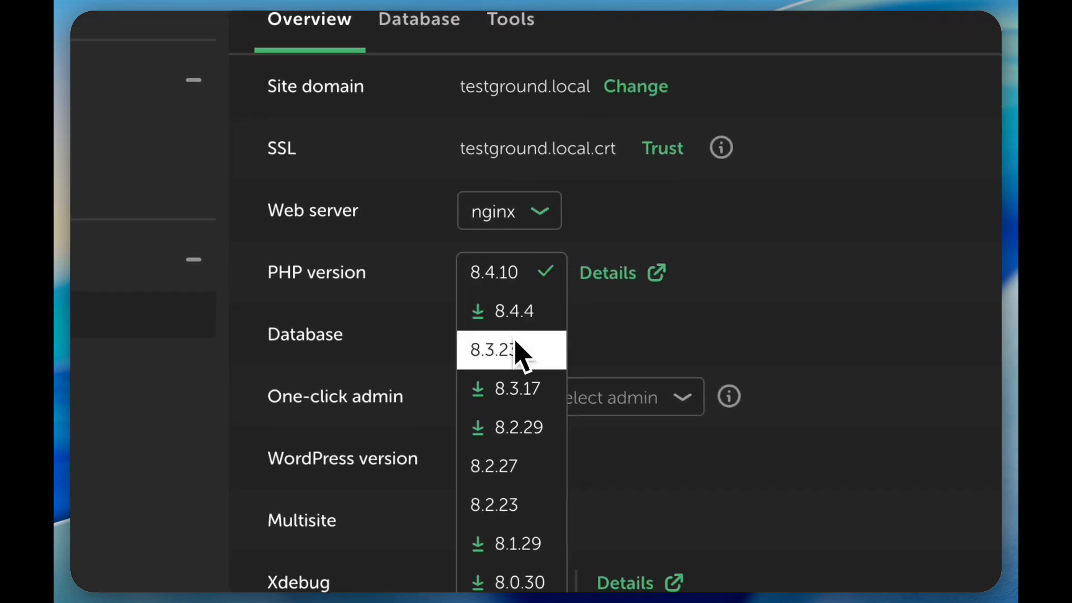
pyautogui.click(748, 282)
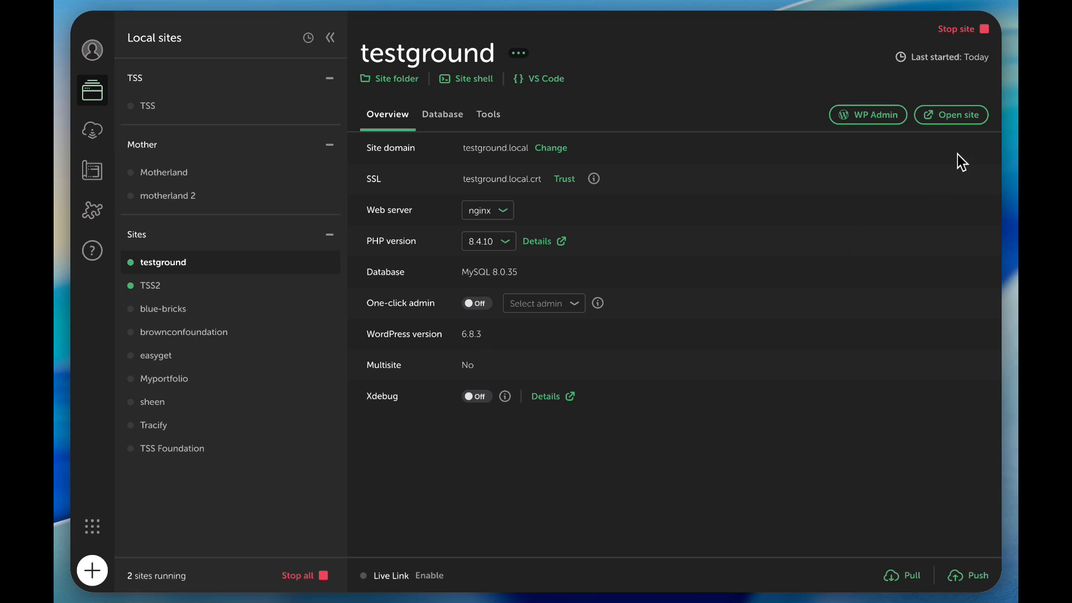
pyautogui.click(952, 115)
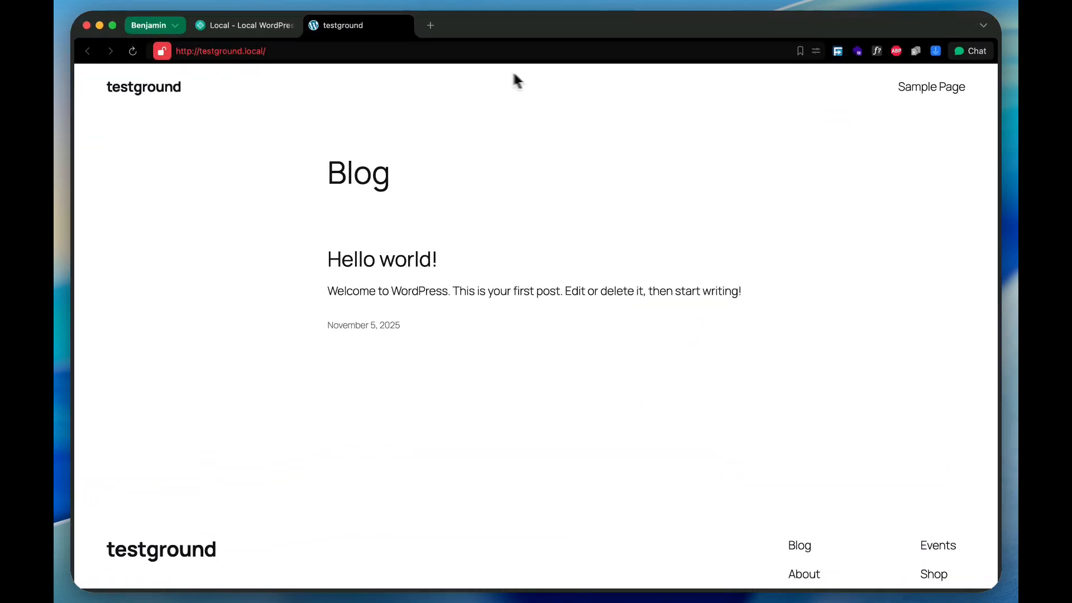
pyautogui.scroll(-5, 400, 266)
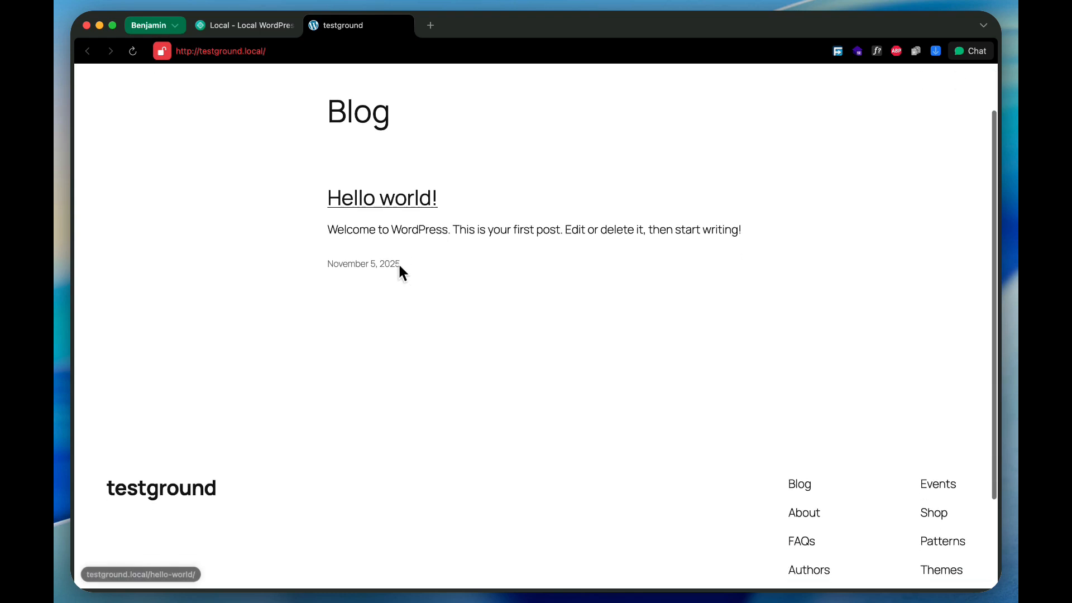
pyautogui.scroll(5, 400, 266)
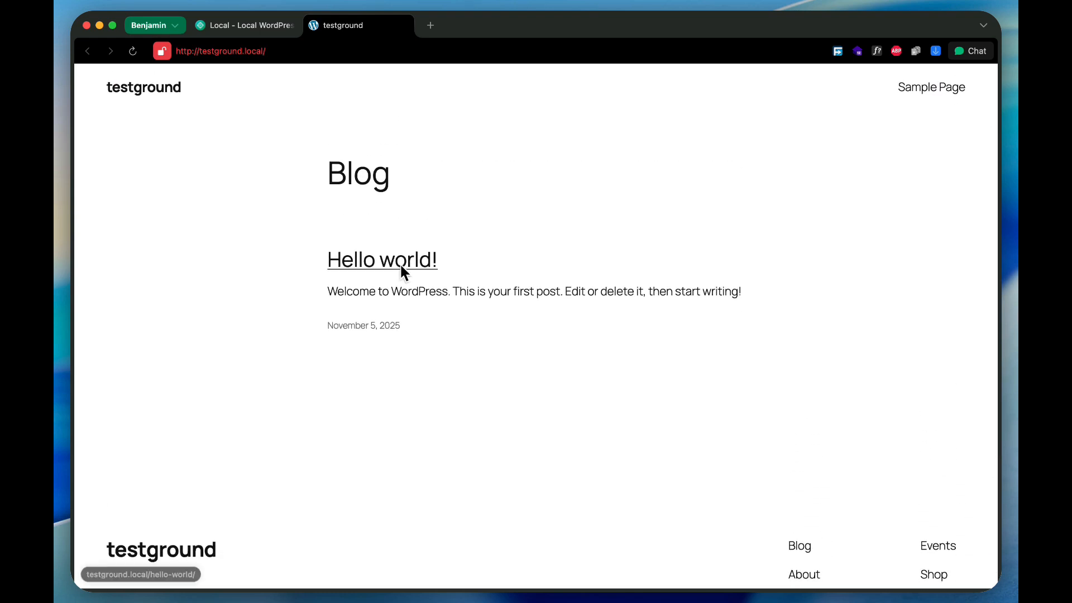
# Open testground's site folder from Local, view the parent Local Sites folder, and browse back into testground's app folder.
pyautogui.click(245, 26)
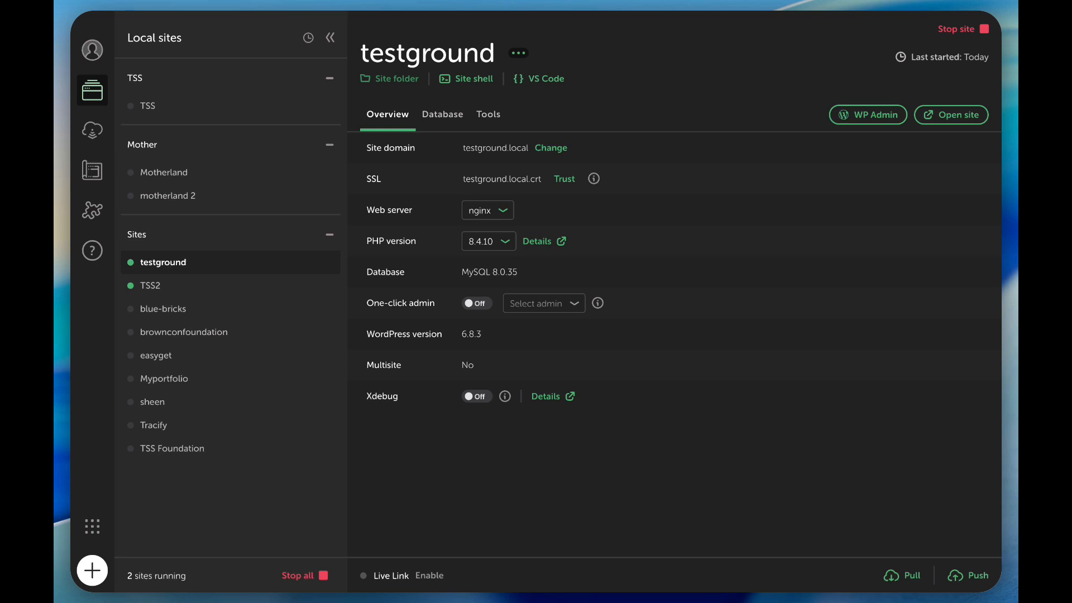
pyautogui.click(379, 79)
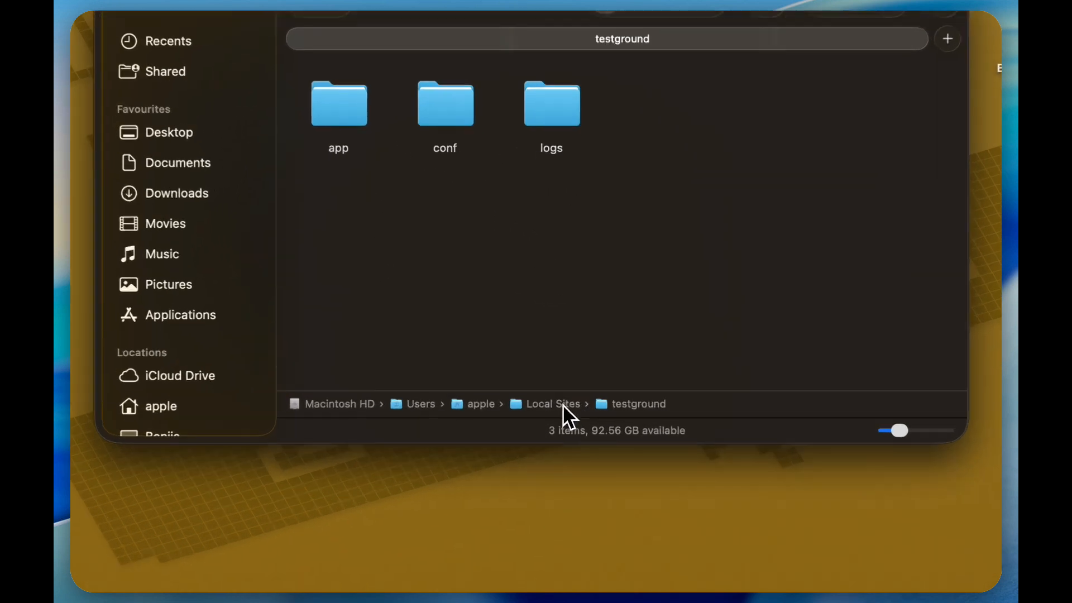
pyautogui.doubleClick(558, 367)
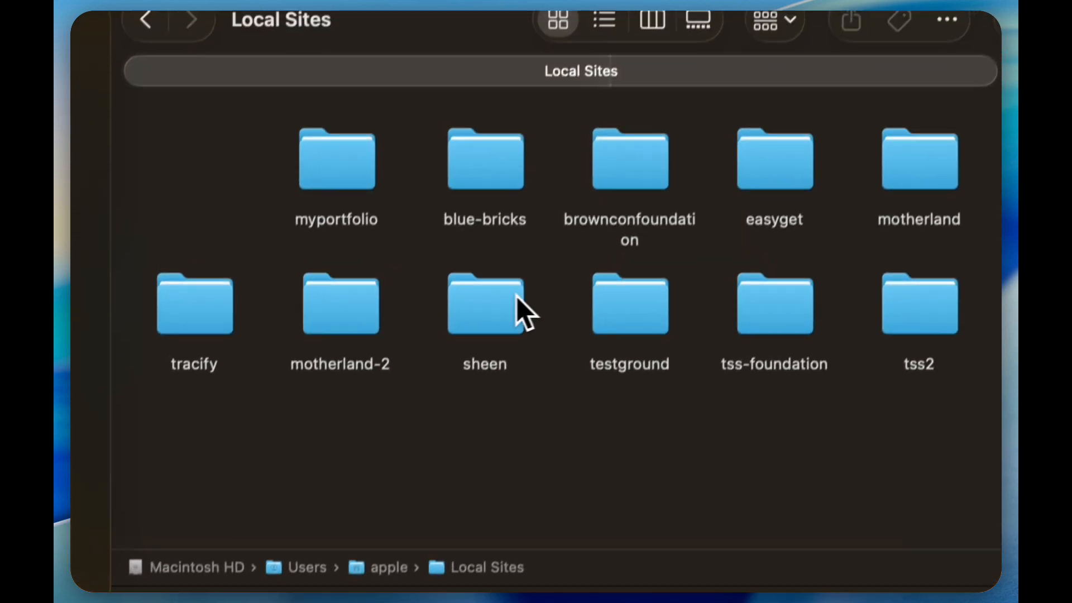
pyautogui.doubleClick(615, 342)
pyautogui.doubleClick(223, 224)
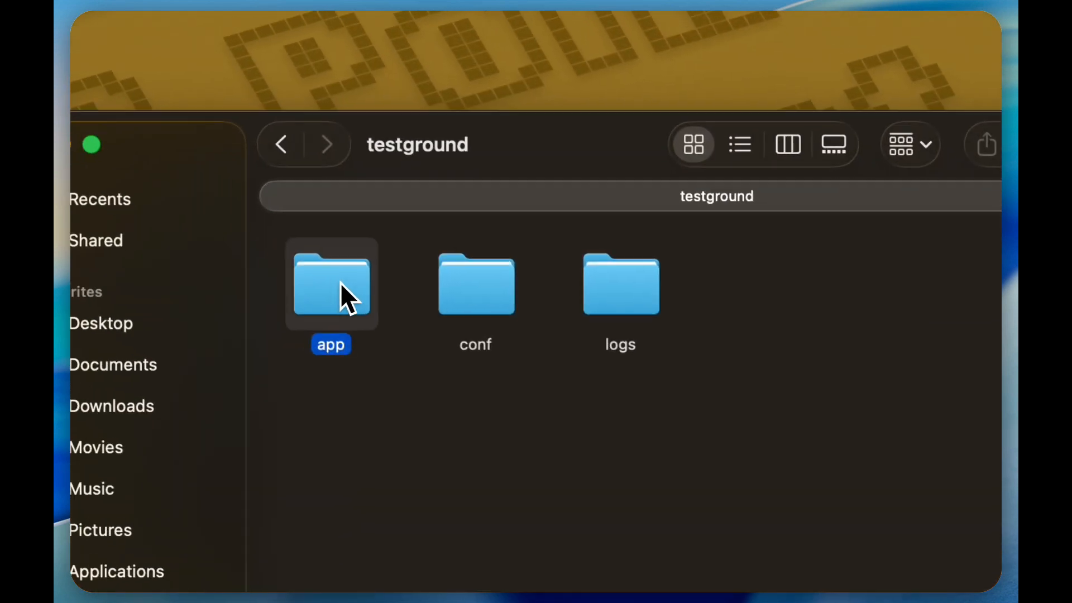
pyautogui.doubleClick(213, 226)
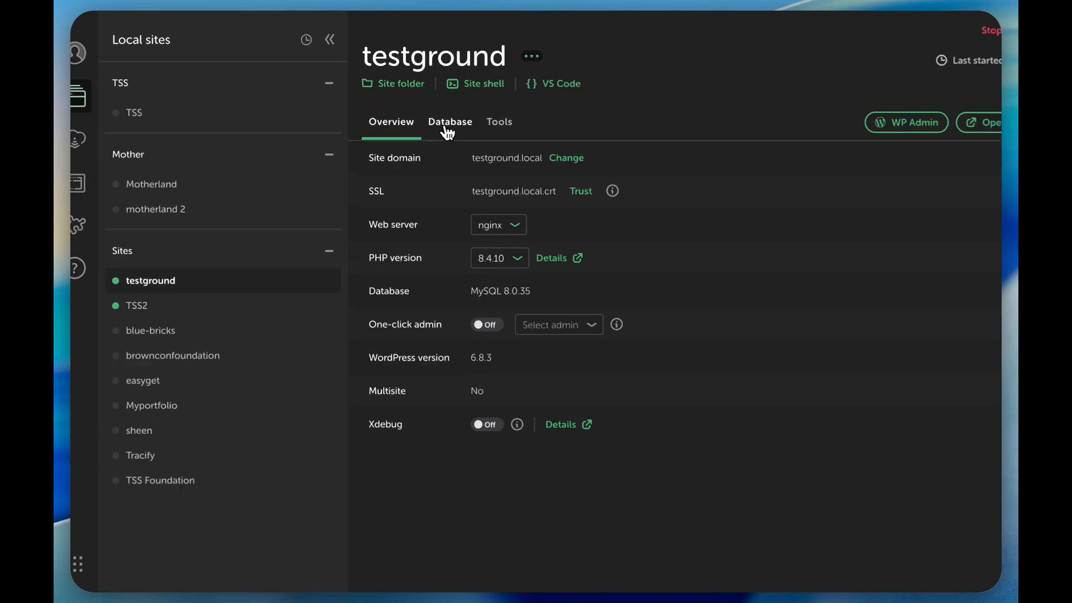
# Open testground's database in AdminNeo, look over its WordPress tables, and return to Local.
pyautogui.click(448, 133)
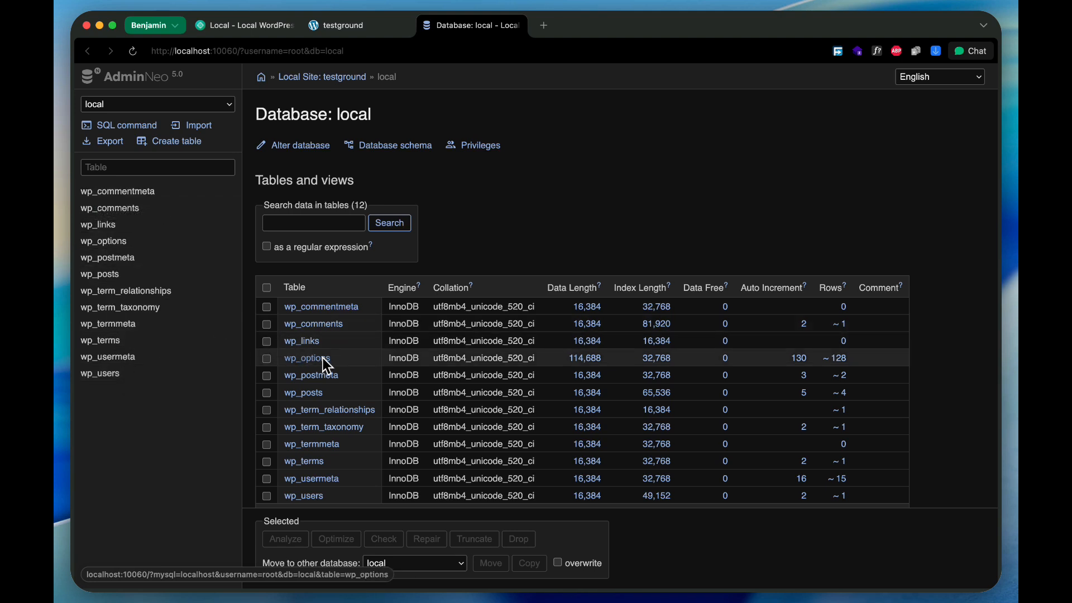
pyautogui.scroll(-3, 322, 359)
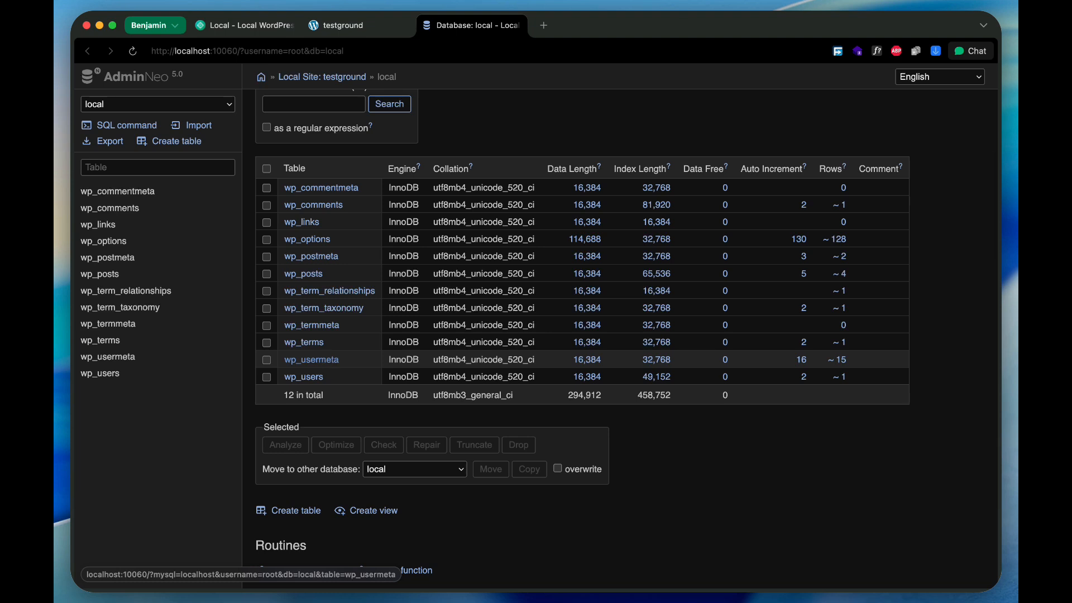
pyautogui.hotkey('ctrl', 'Left')
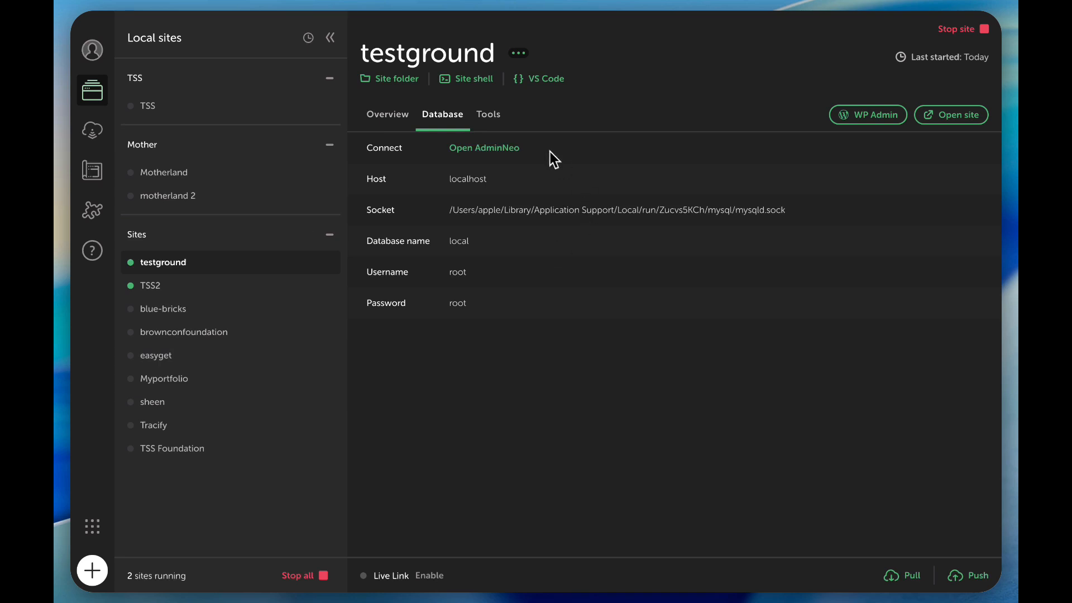
# Open Mailpit from testground's tools and view the New WordPress Site email in the inbox.
pyautogui.click(488, 114)
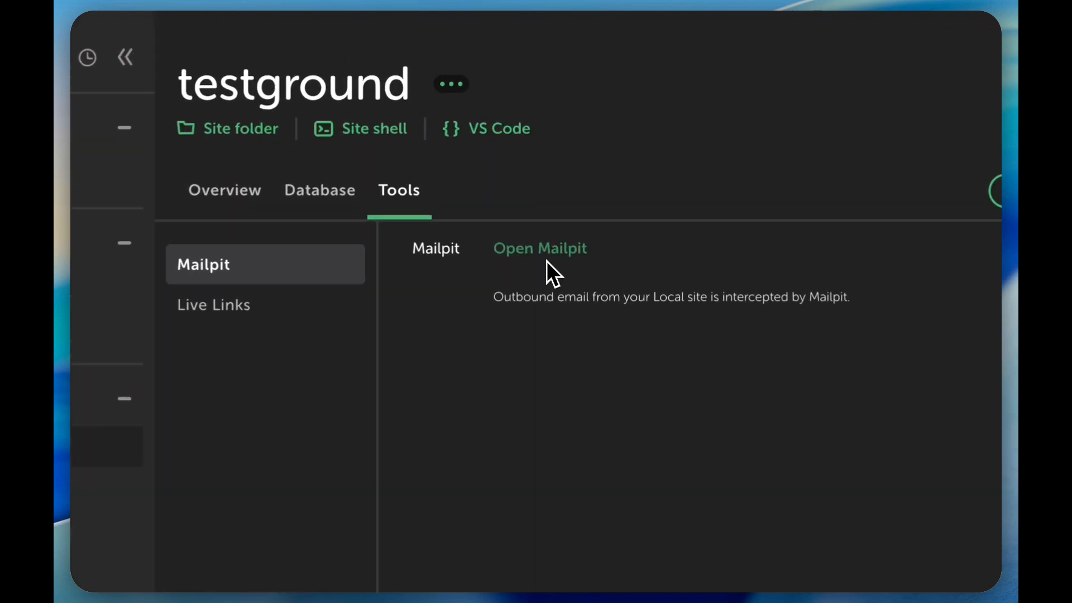
pyautogui.click(569, 147)
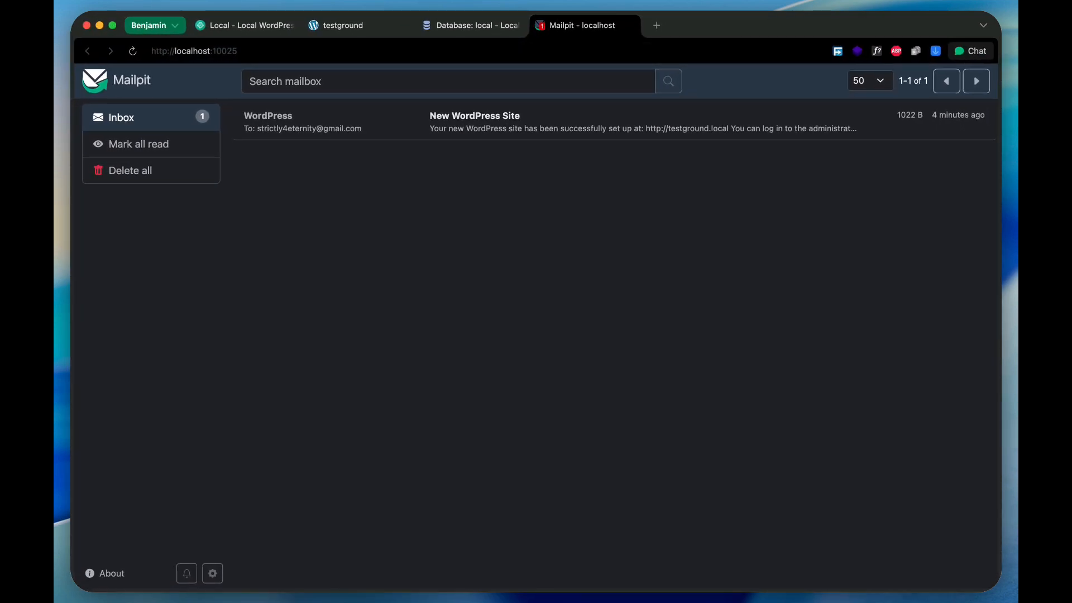
pyautogui.click(484, 120)
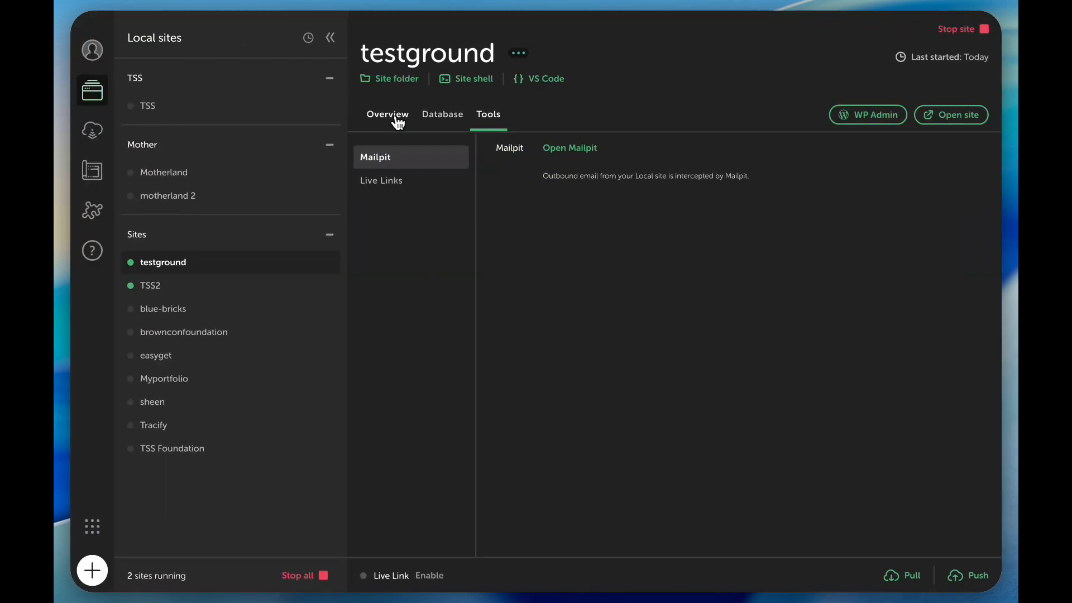
# Return to testground's overview, open WP Admin, and log in with the username admin and the WordPress password.
pyautogui.click(396, 116)
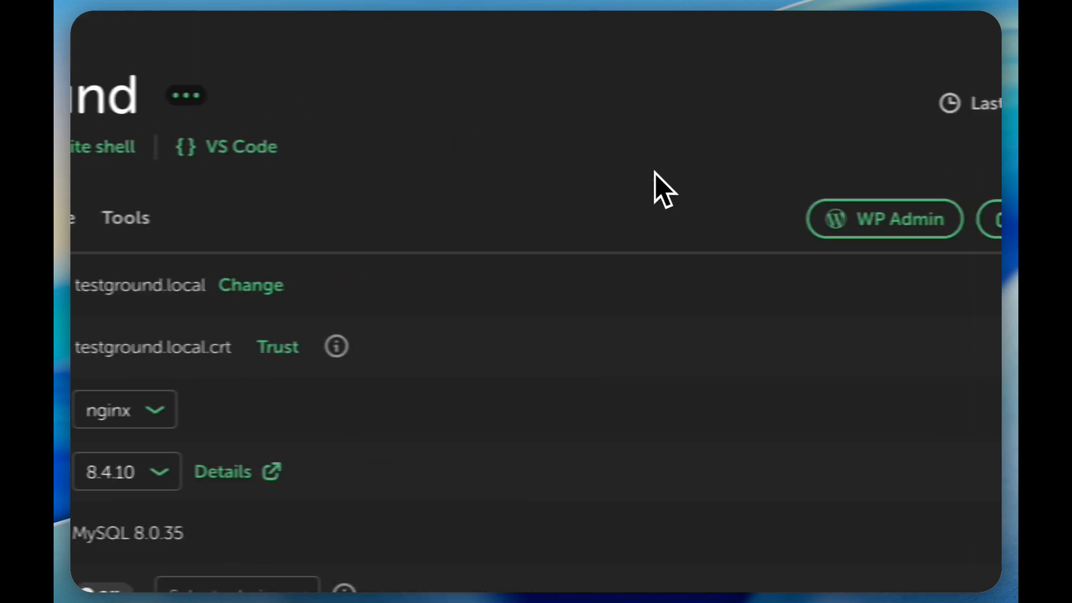
pyautogui.click(924, 220)
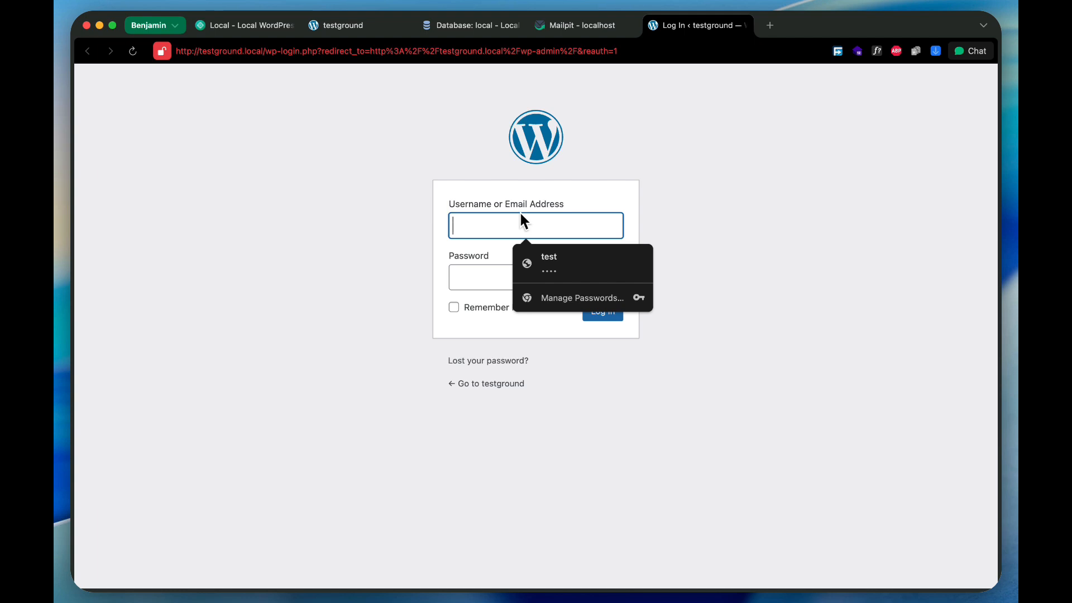
pyautogui.write('admin')
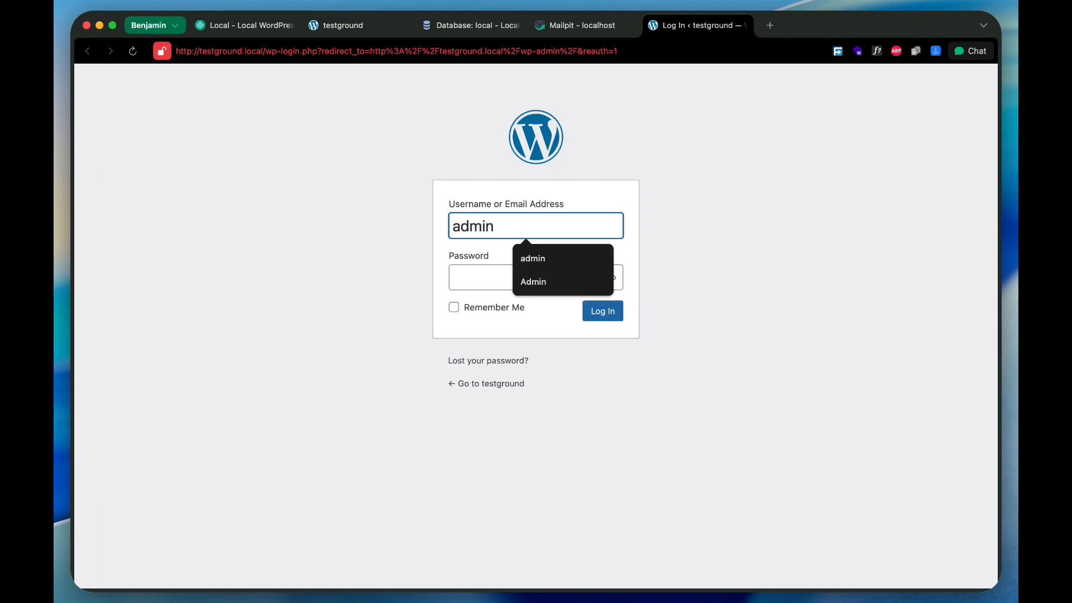
pyautogui.press('Tab')
pyautogui.write('admin')
pyautogui.press('Return')
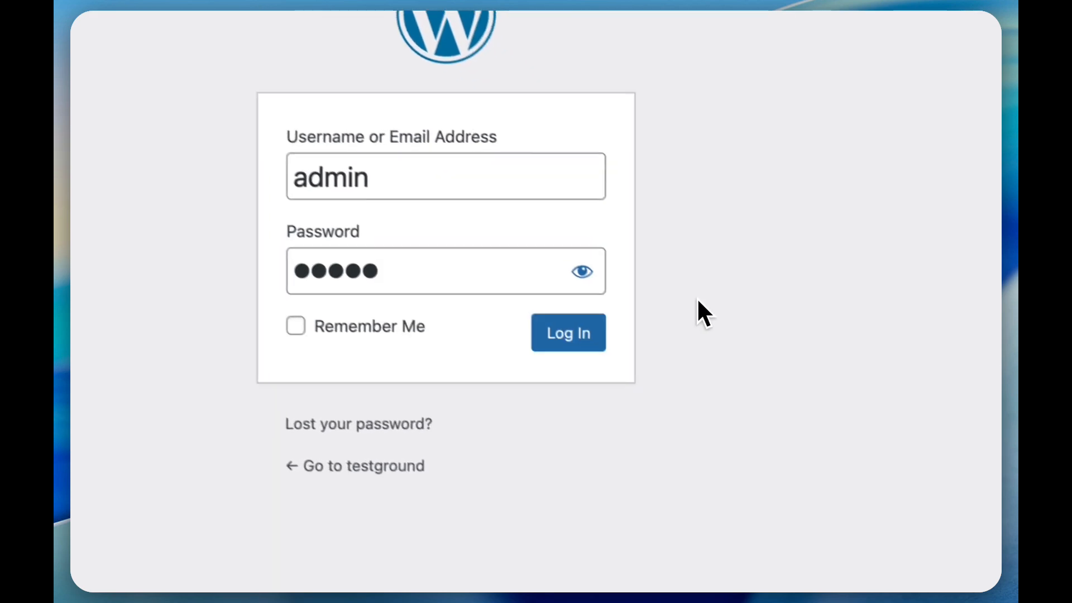
pyautogui.click(589, 340)
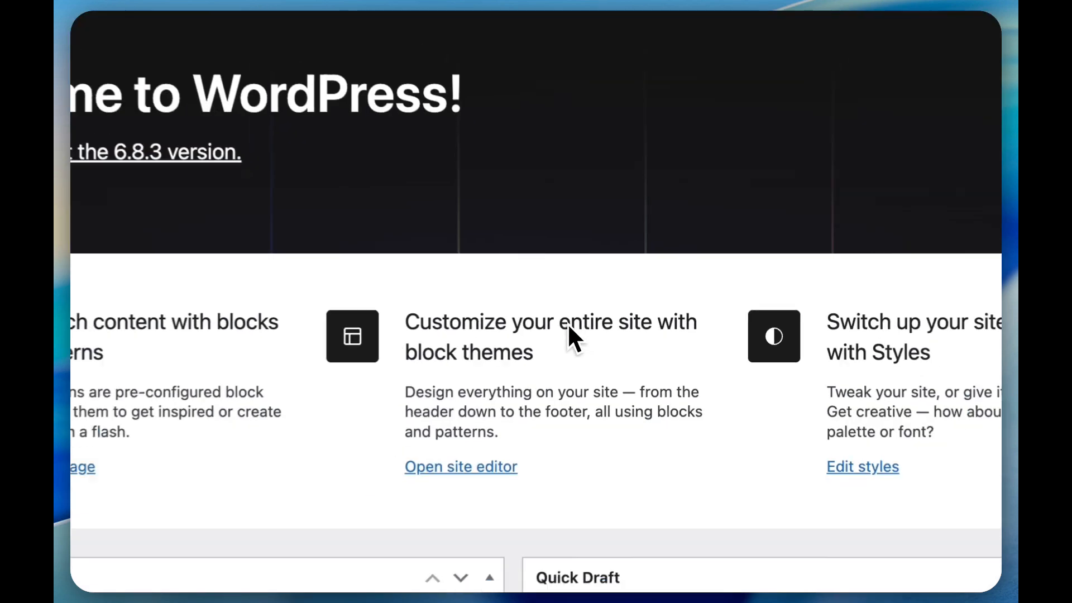